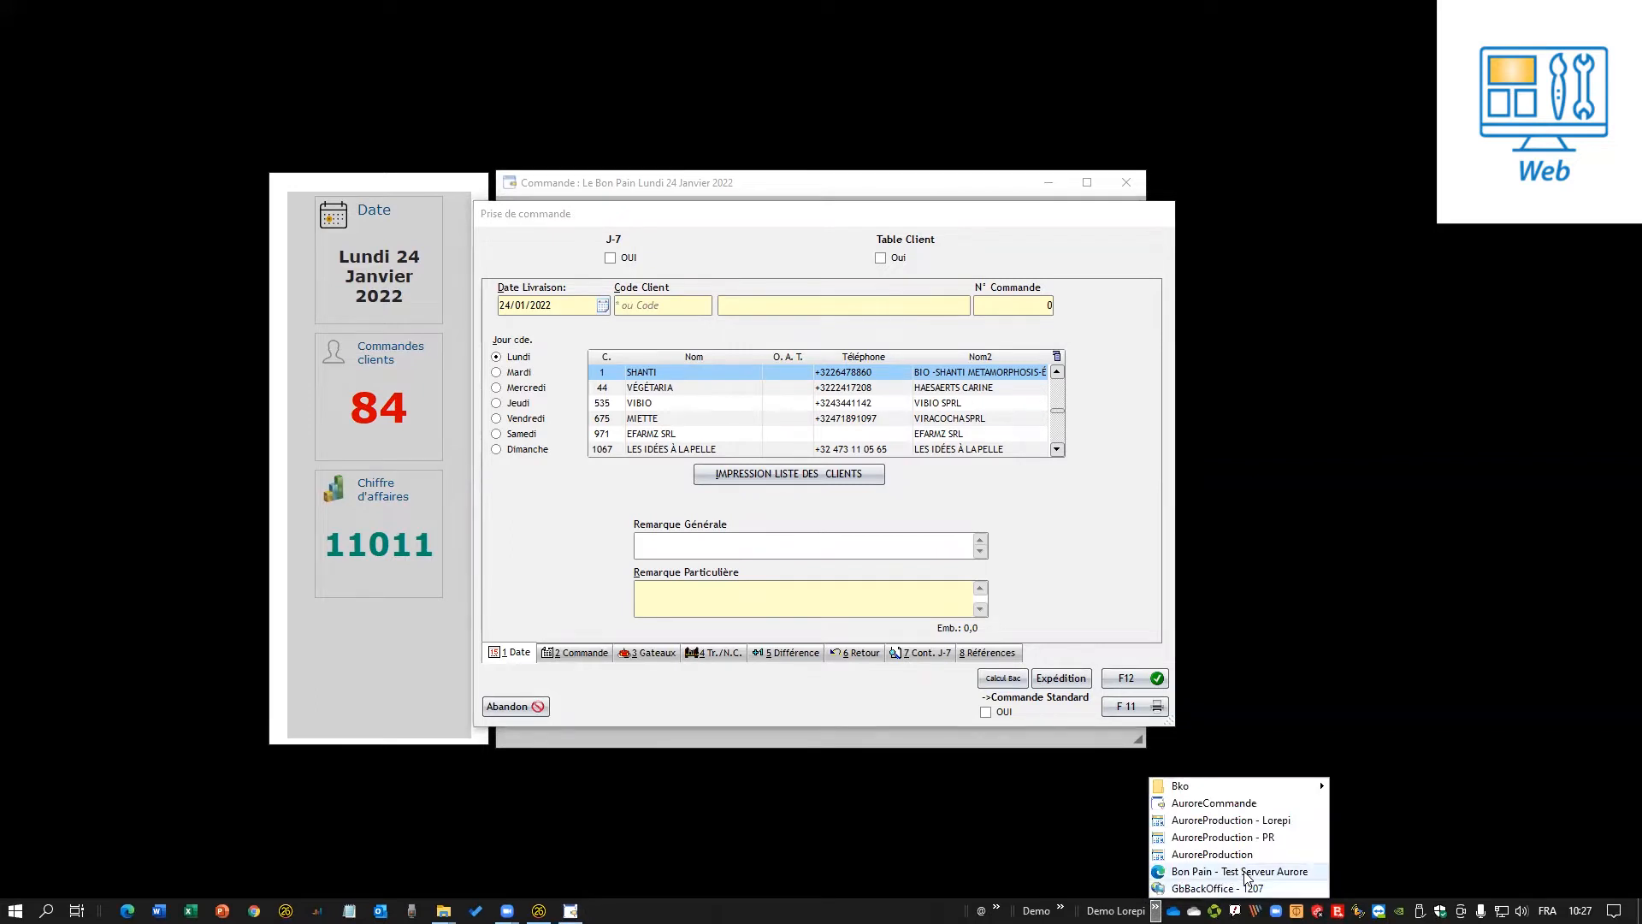
Start GbBackOffice - 1207 and list the 3 received B2B cloud orders.
{"action": "left_click", "coordinate": [1225, 889]}
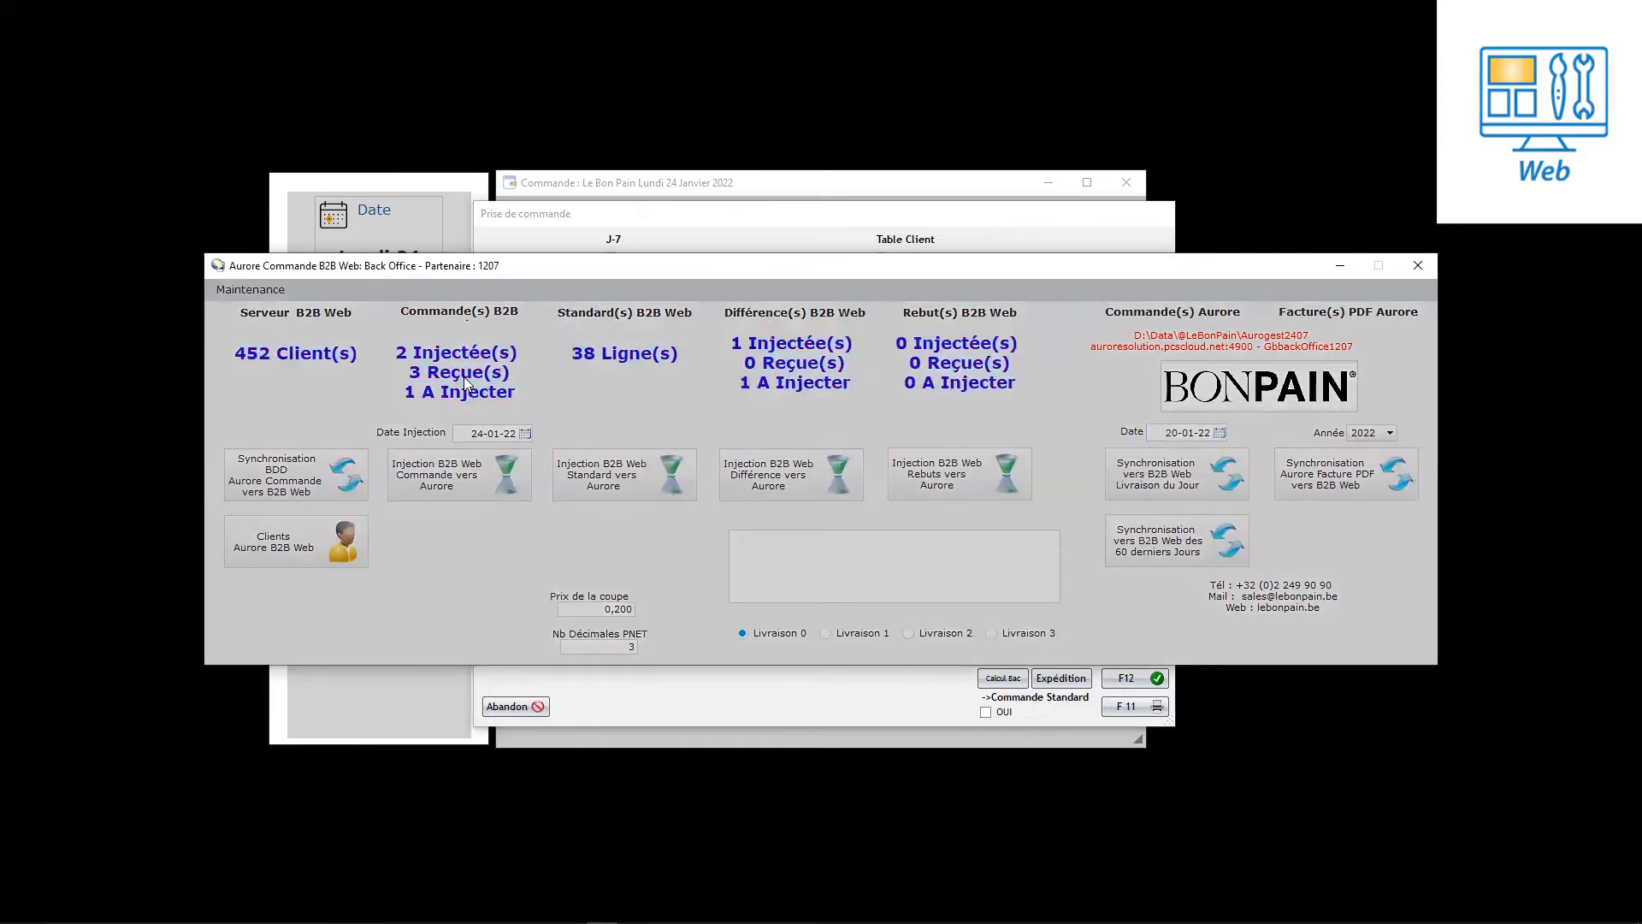
{"action": "left_click", "coordinate": [463, 377]}
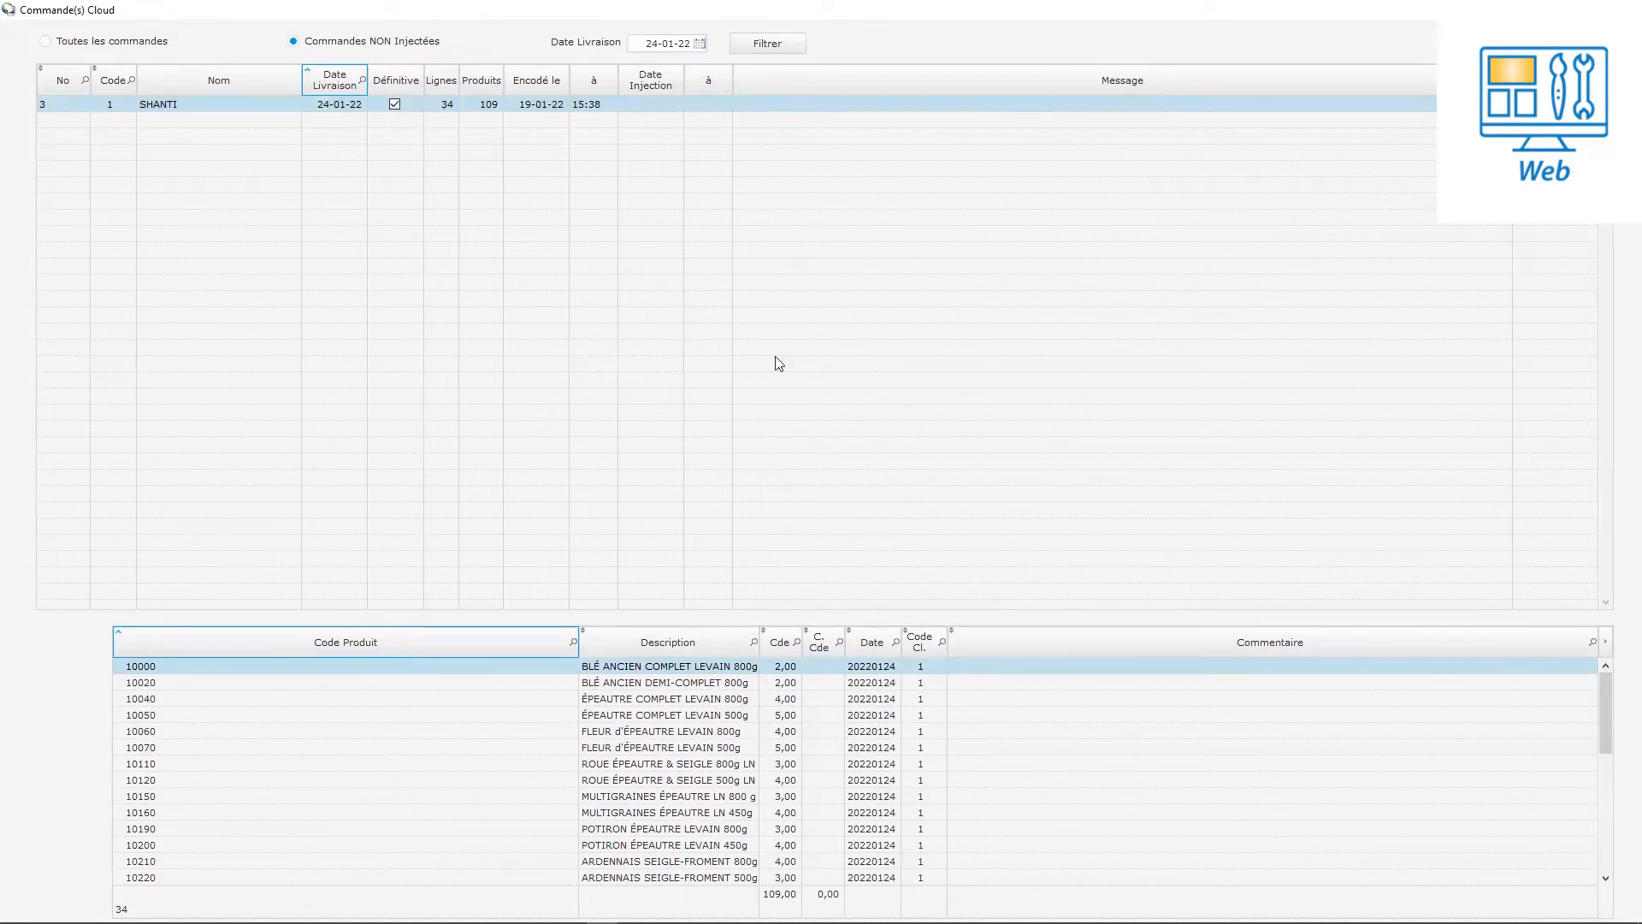
Scroll through the 34 product lines of SHANTI's pending 24-01-22 cloud order.
{"action": "left_click_drag", "start_coordinate": [1605, 742], "coordinate": [1608, 680]}
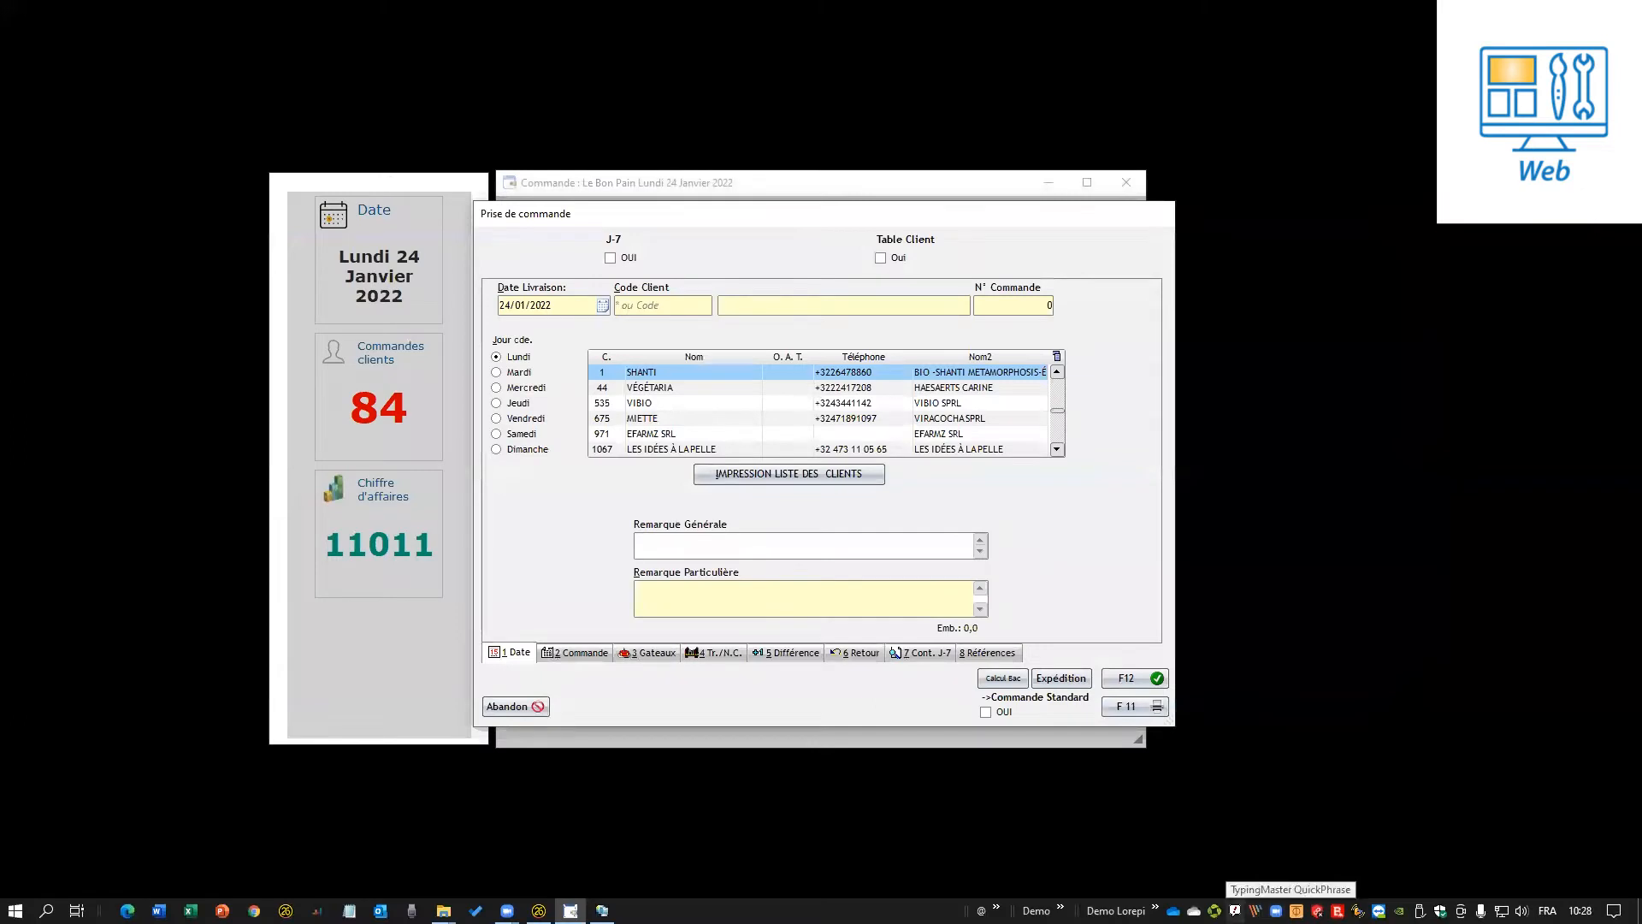
Open the Bon Pain test ordering portal full-screen and log in with the client number and password.
{"action": "left_click", "coordinate": [1156, 910]}
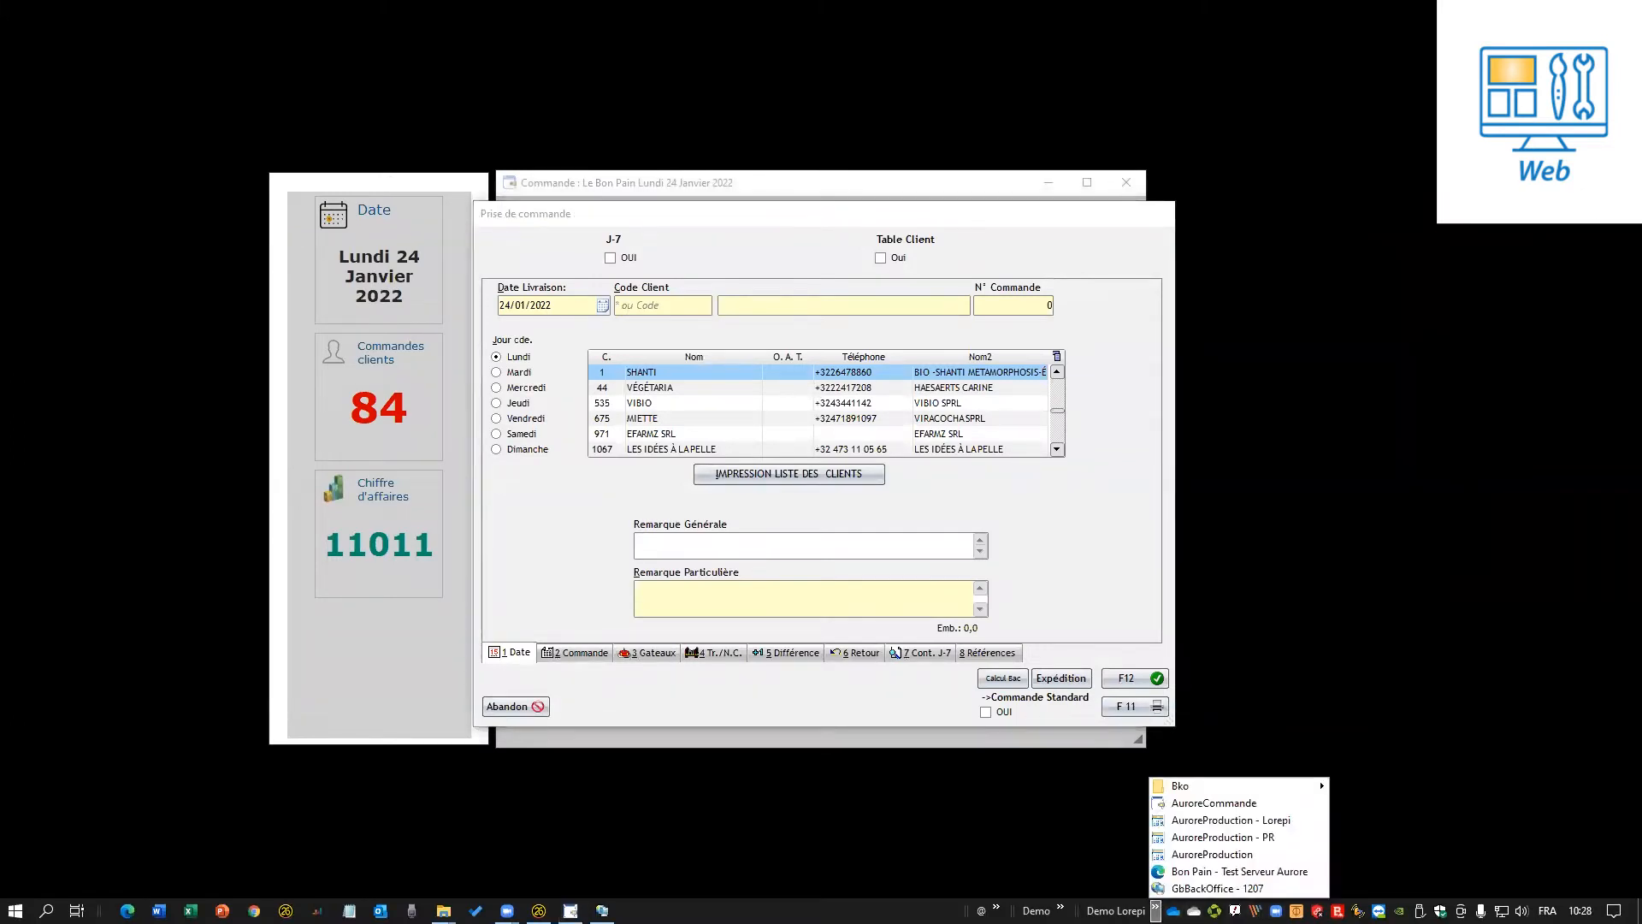
{"action": "left_click", "coordinate": [1228, 872]}
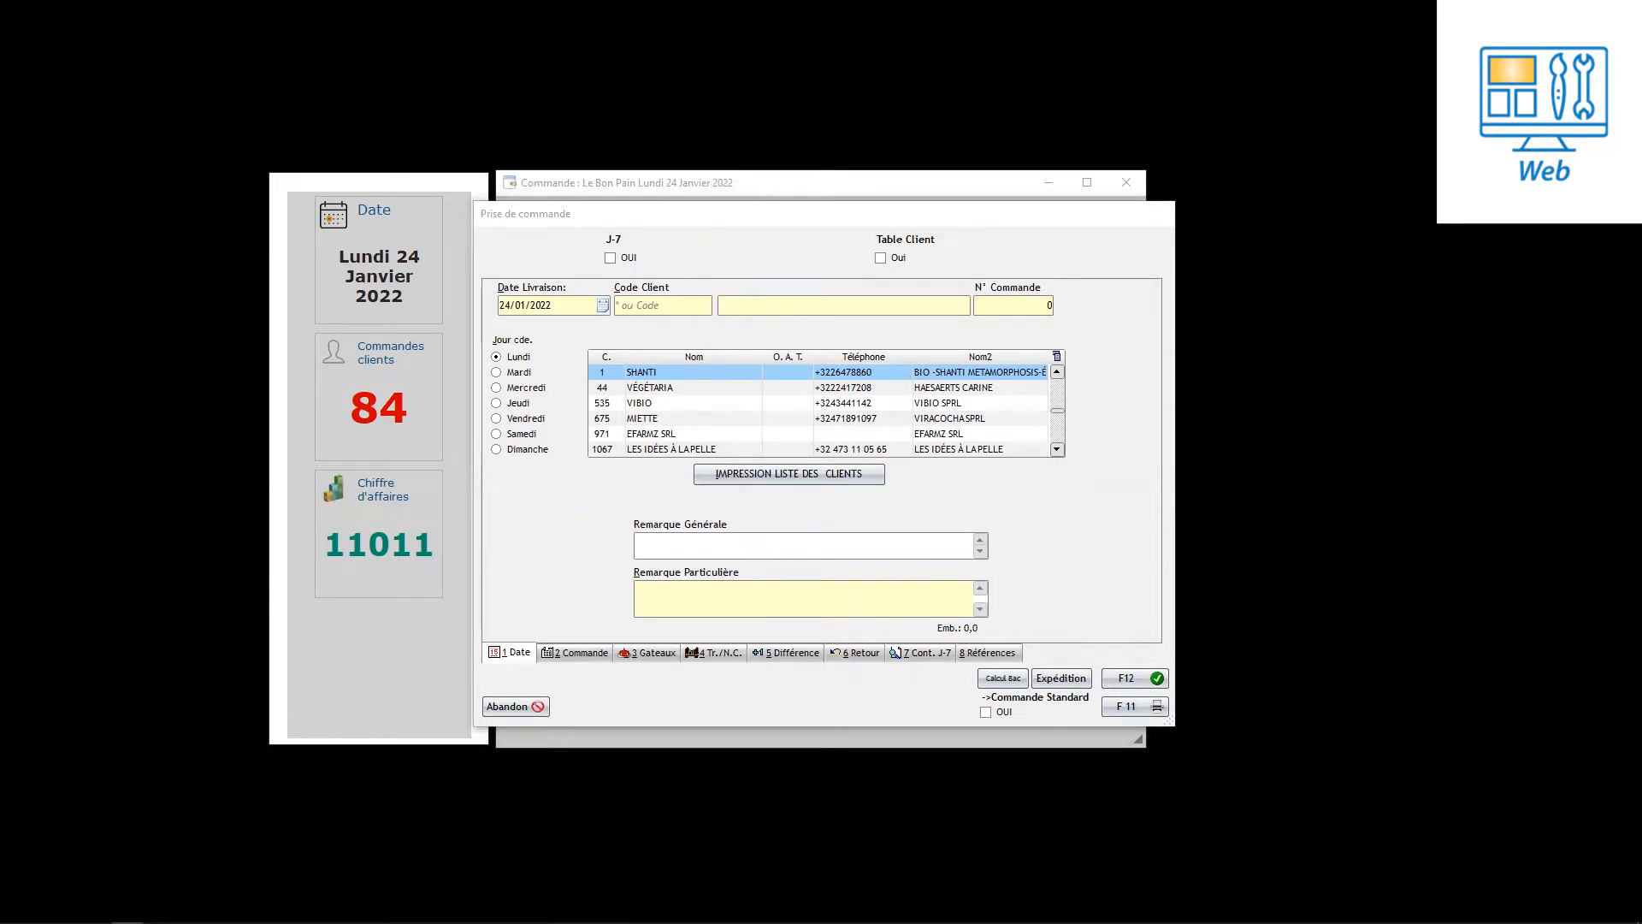
{"action": "left_click", "coordinate": [1167, 53]}
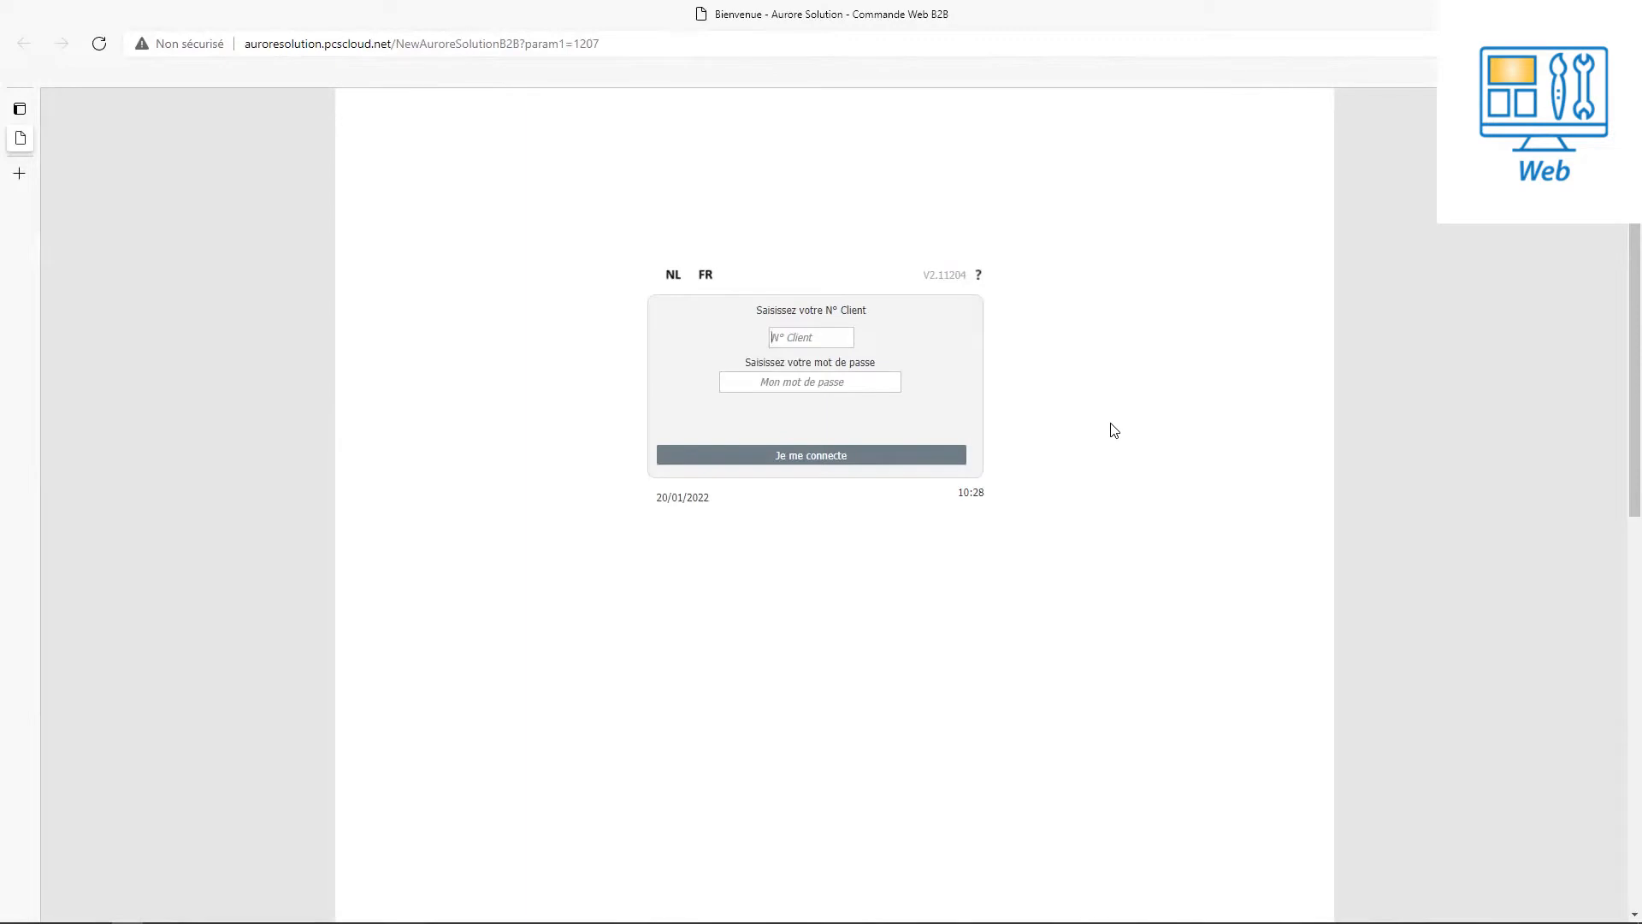
{"action": "type", "text": "1"}
{"action": "type", "text": "1"}
{"action": "left_click", "coordinate": [821, 467]}
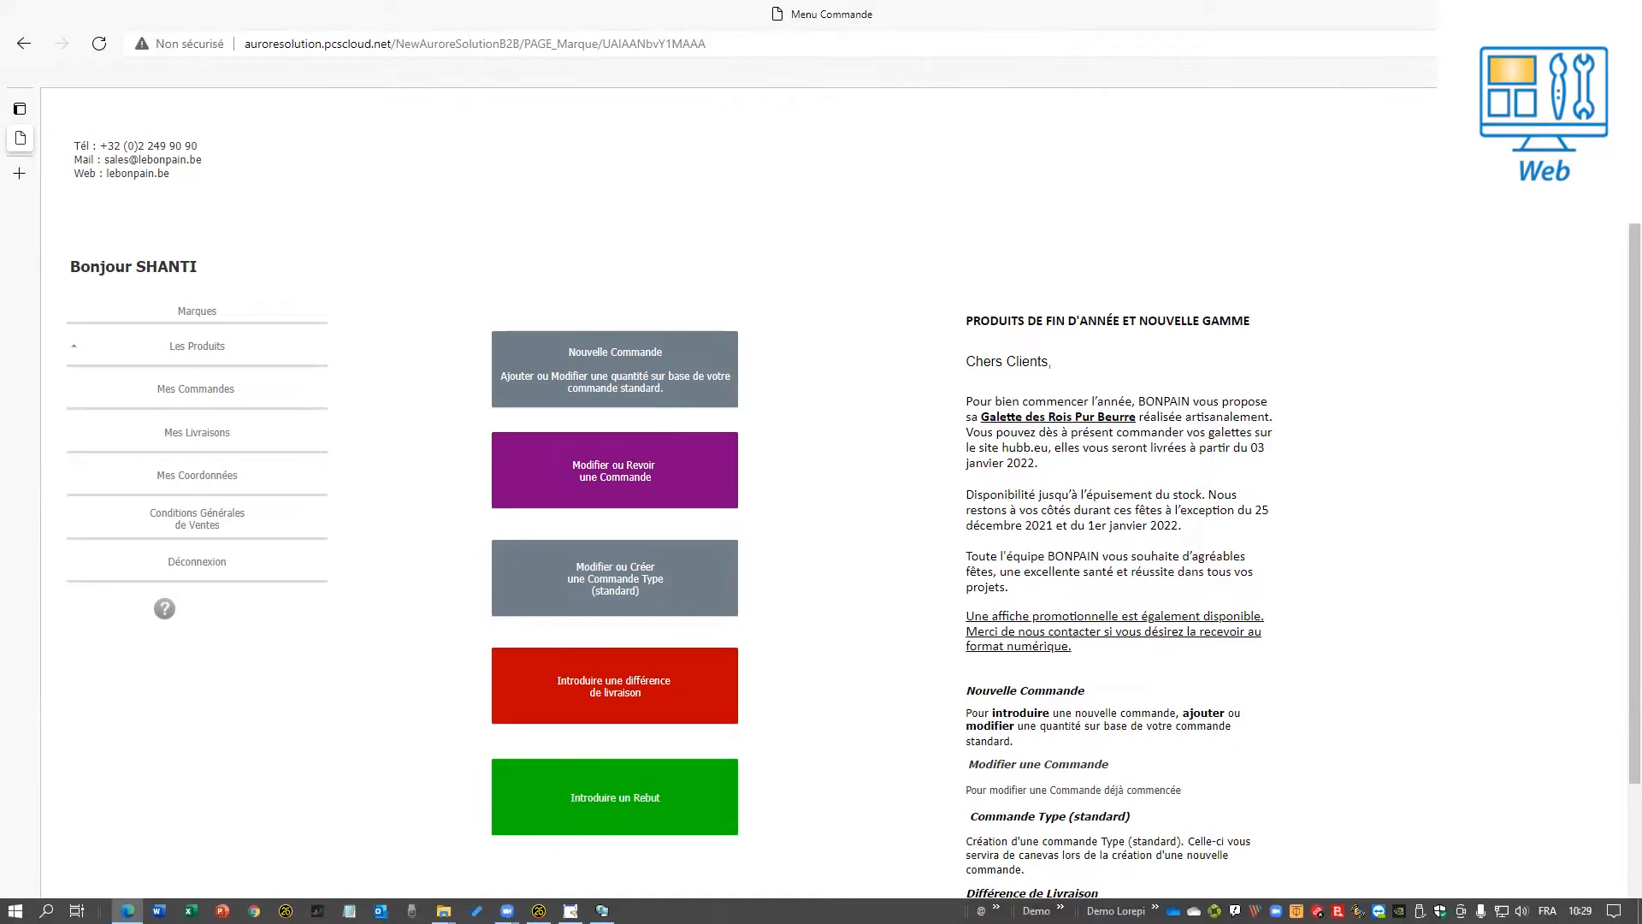
Open 'Modifier ou Revoir une Commande' to list the 24, 17 and 15 January 2022 orders.
{"action": "left_click", "coordinate": [637, 471]}
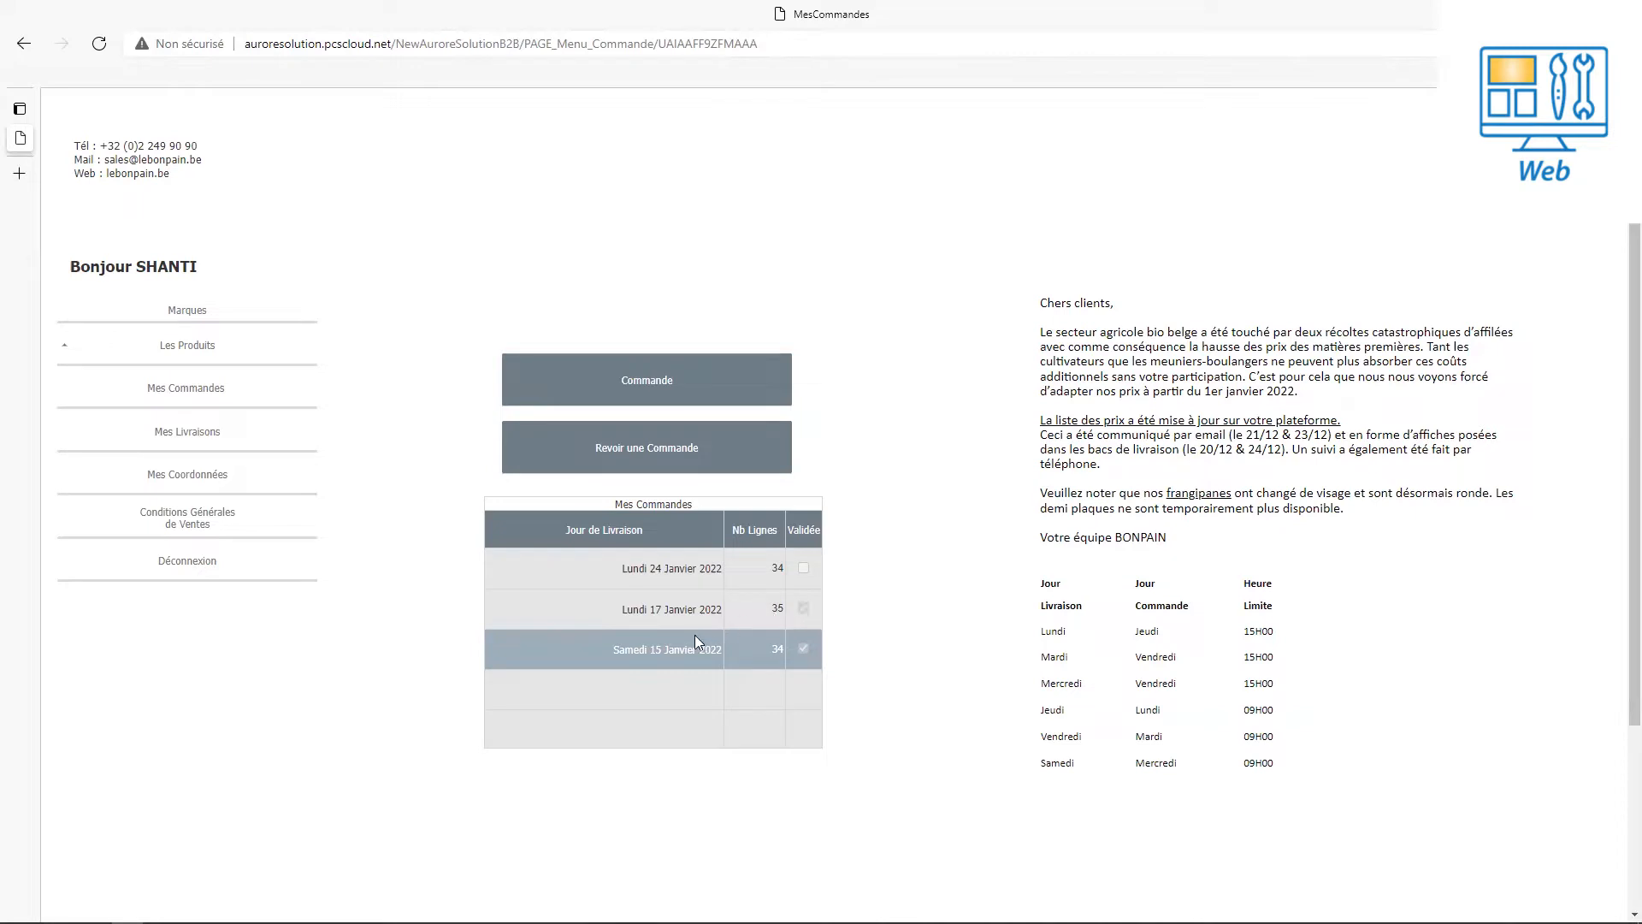
Select the Lundi 24 Janvier 2022 order and open it for modification.
{"action": "left_click", "coordinate": [683, 613]}
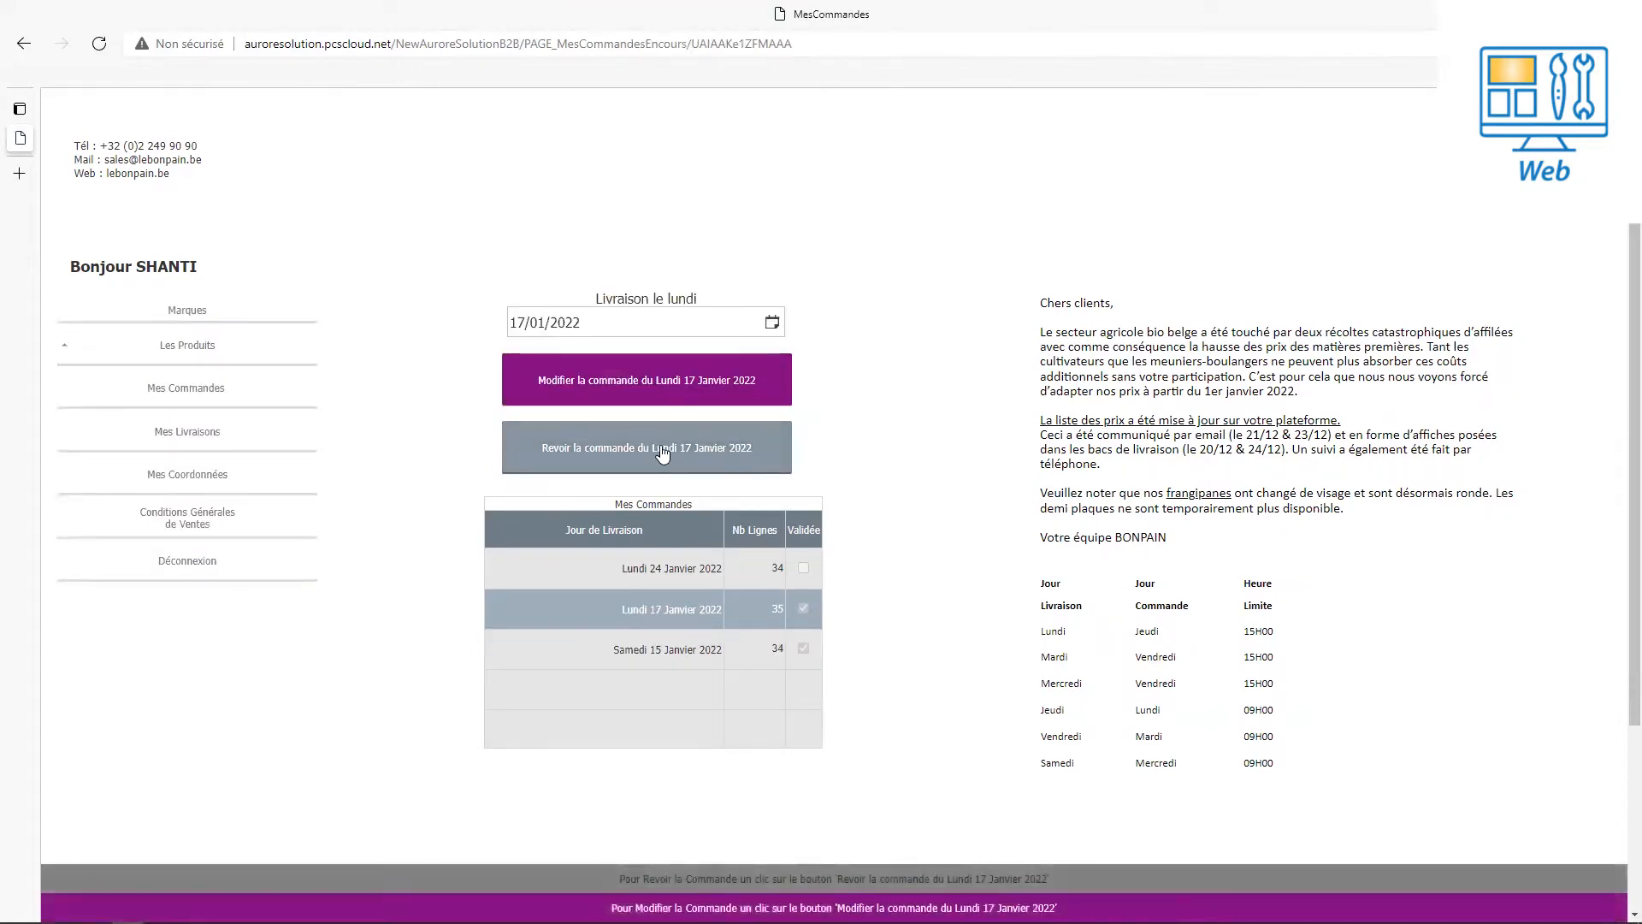
{"action": "left_click", "coordinate": [681, 566]}
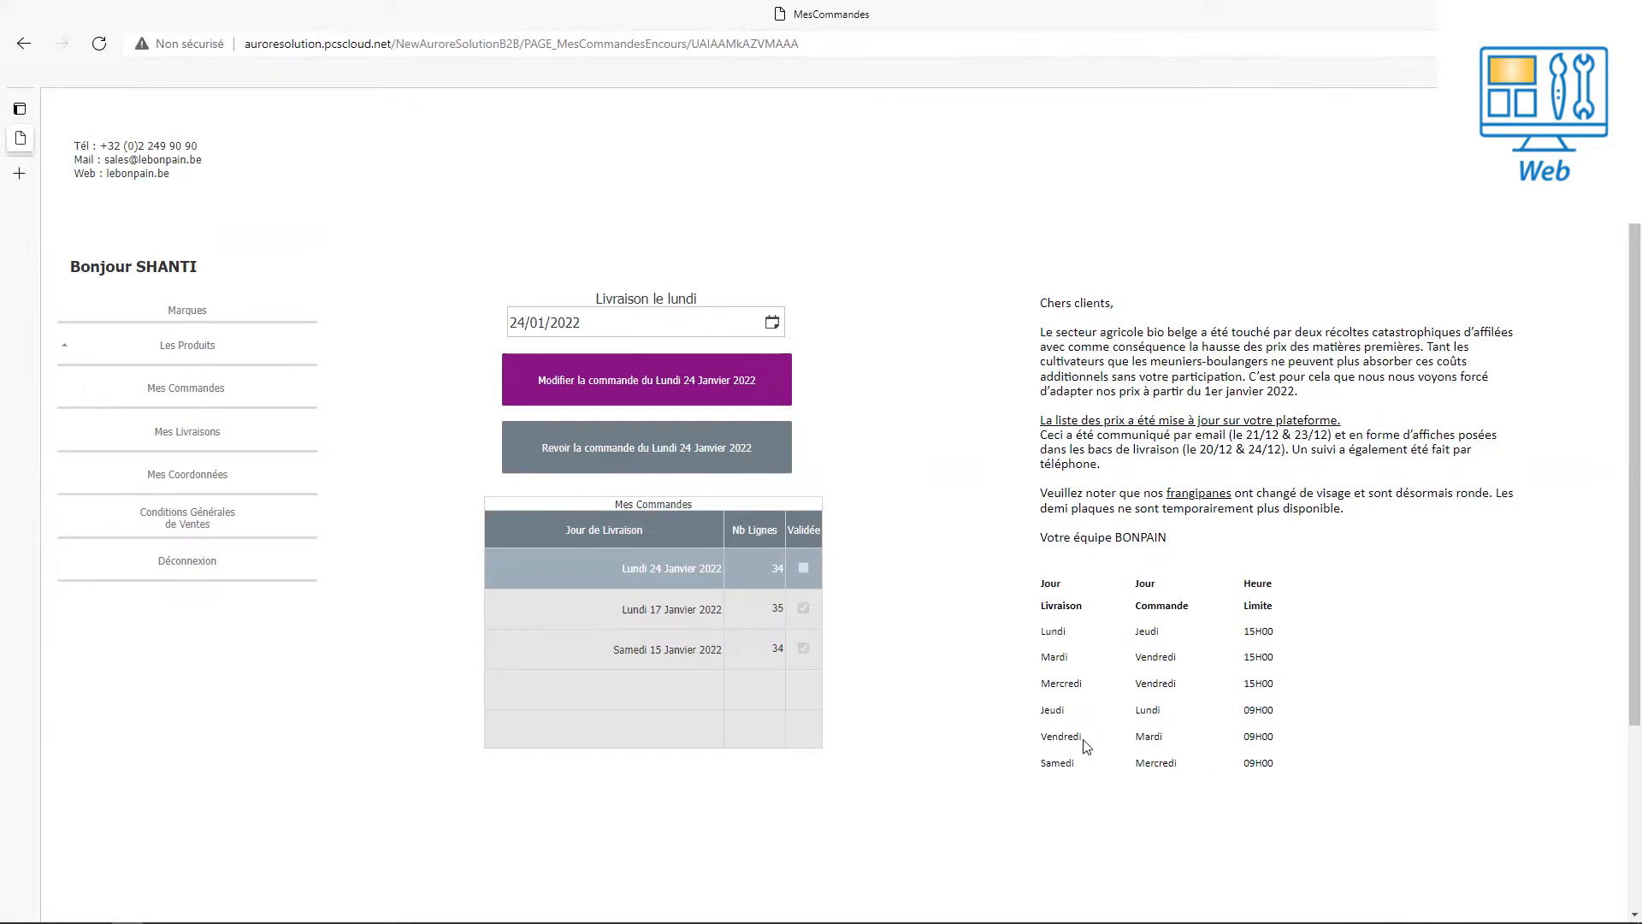
{"action": "left_click", "coordinate": [685, 389]}
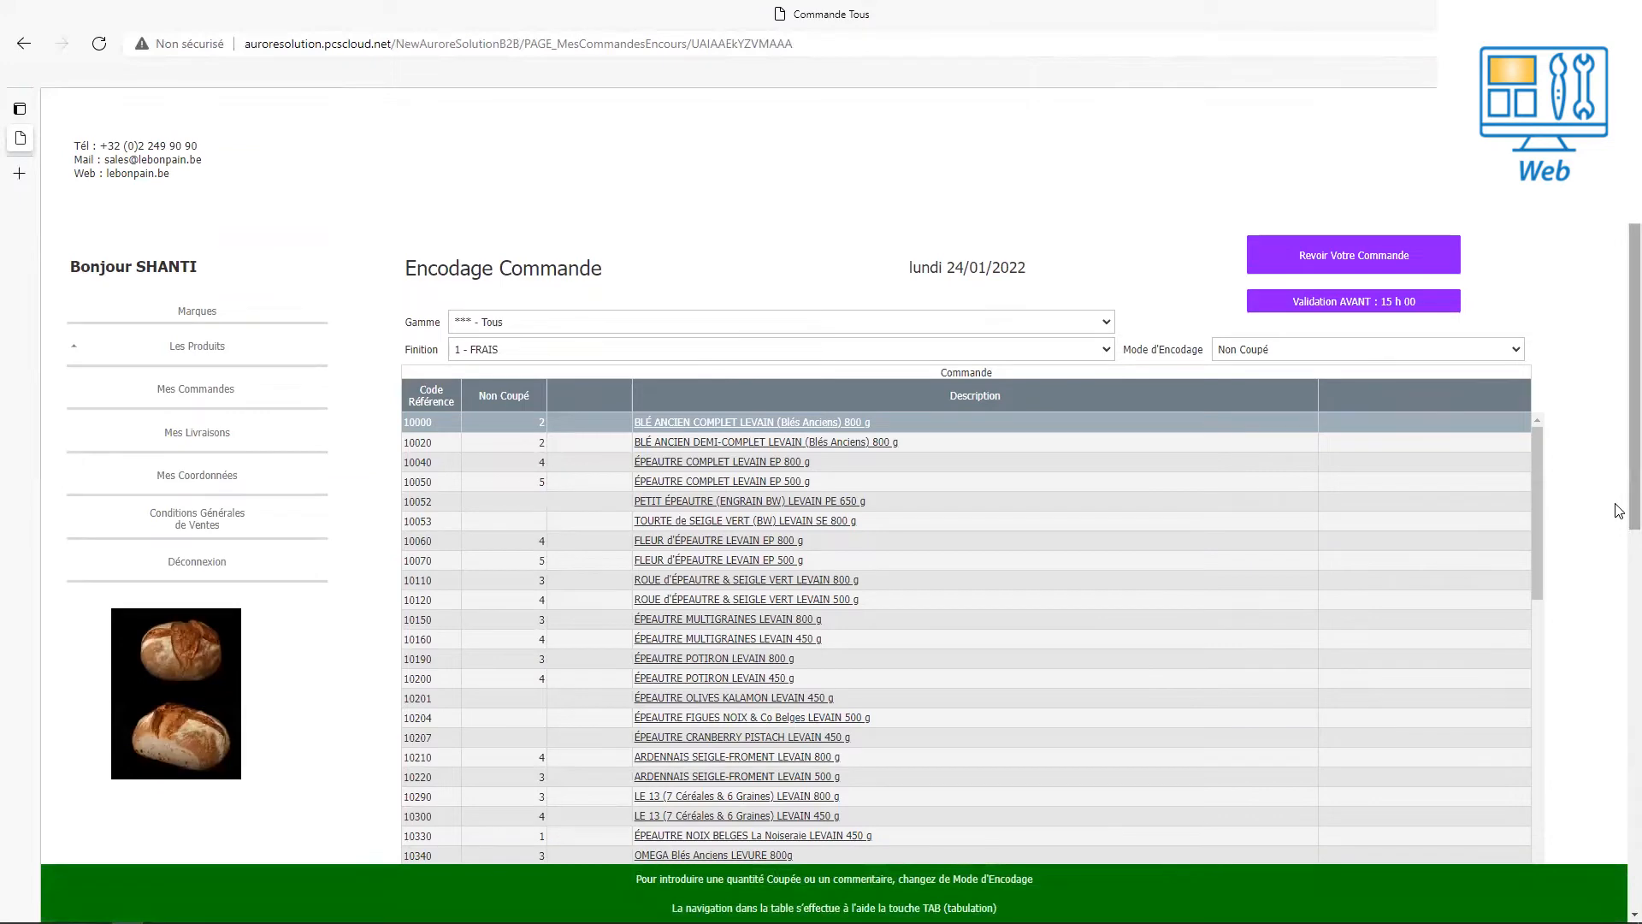
Browse the product list, viewing products 10204 and 10190 (ÉPEAUTRE POTIRON LEVAIN 800 g).
{"action": "scroll", "coordinate": [1632, 513], "scroll_direction": "down", "scroll_amount": 1}
{"action": "scroll", "coordinate": [1631, 513], "scroll_direction": "down", "scroll_amount": 3}
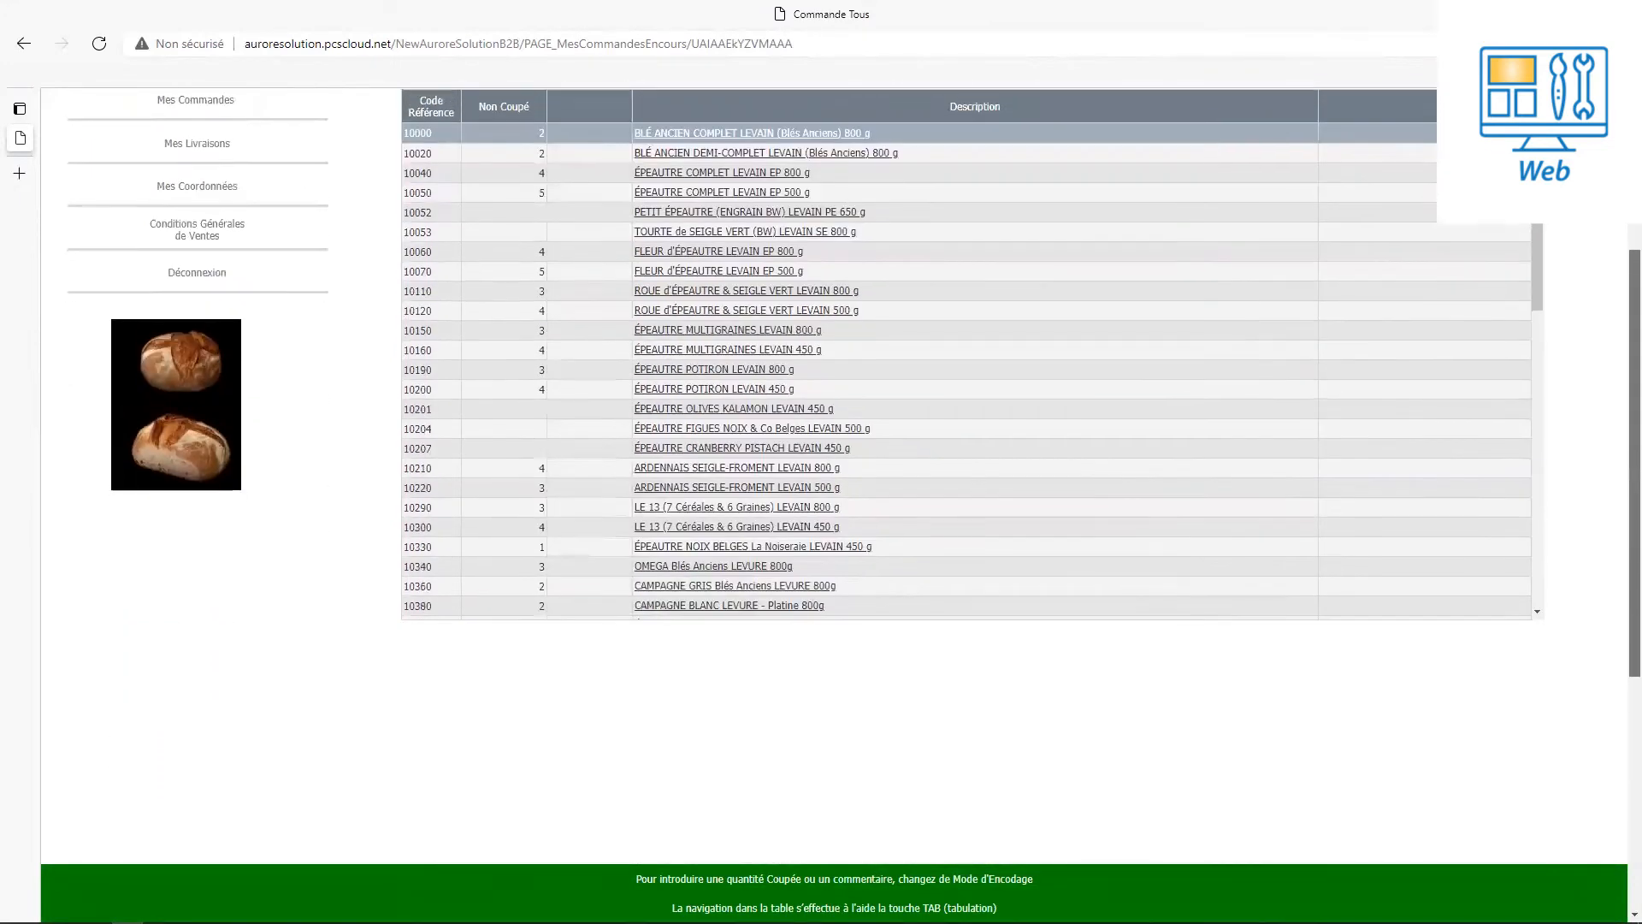
{"action": "scroll", "coordinate": [1632, 514], "scroll_direction": "up", "scroll_amount": 2}
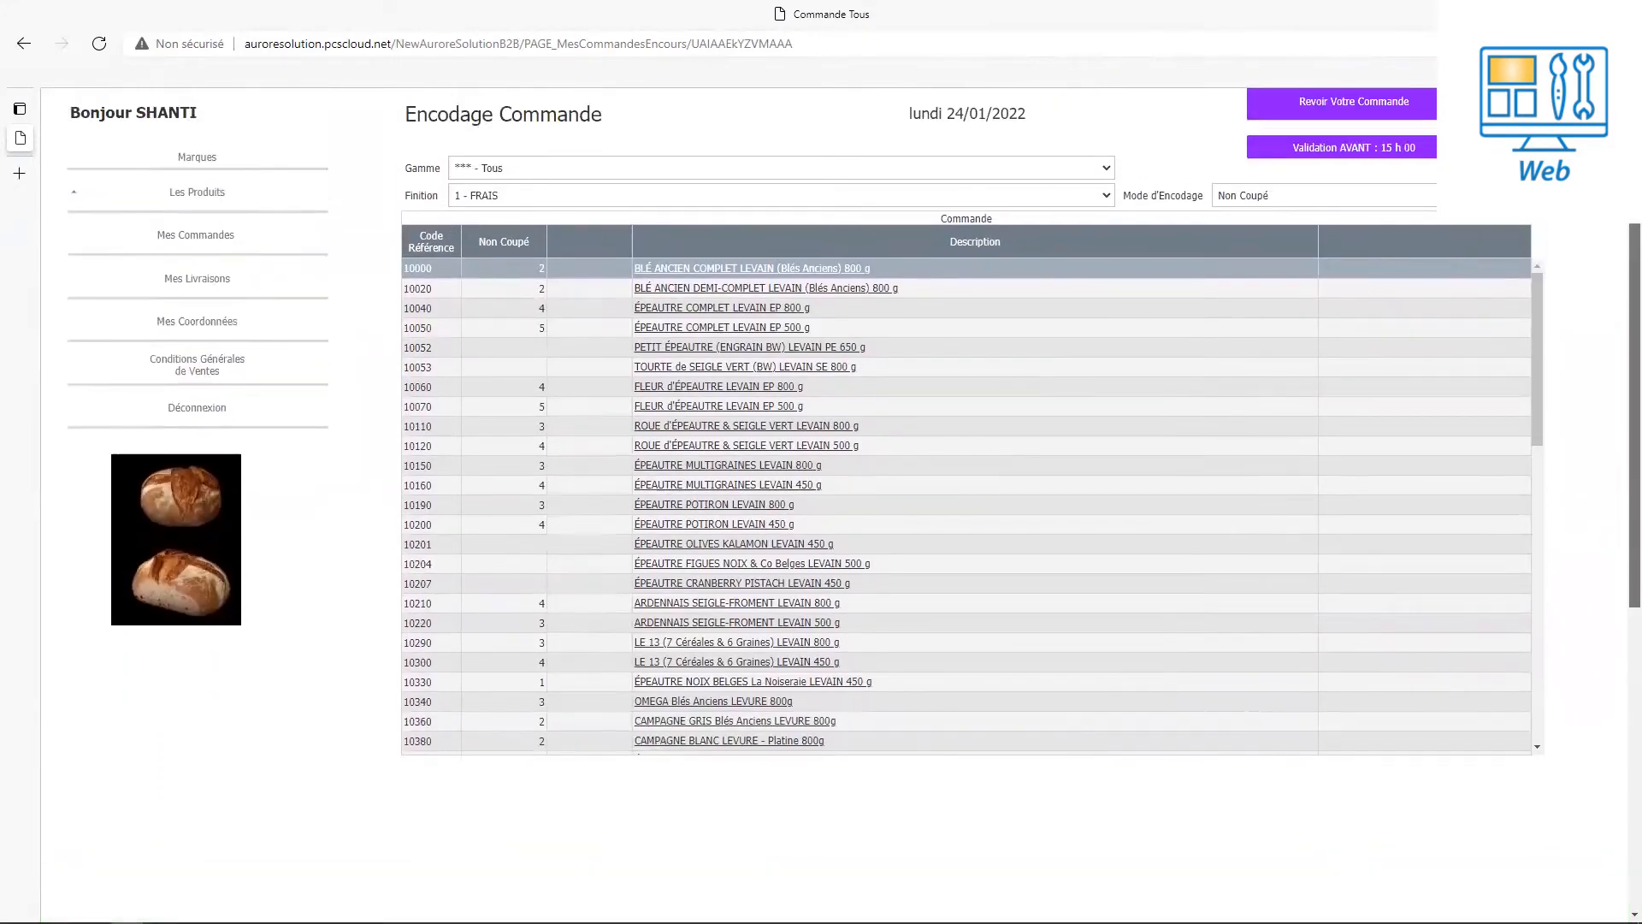
{"action": "scroll", "coordinate": [966, 513], "scroll_direction": "up", "scroll_amount": 1}
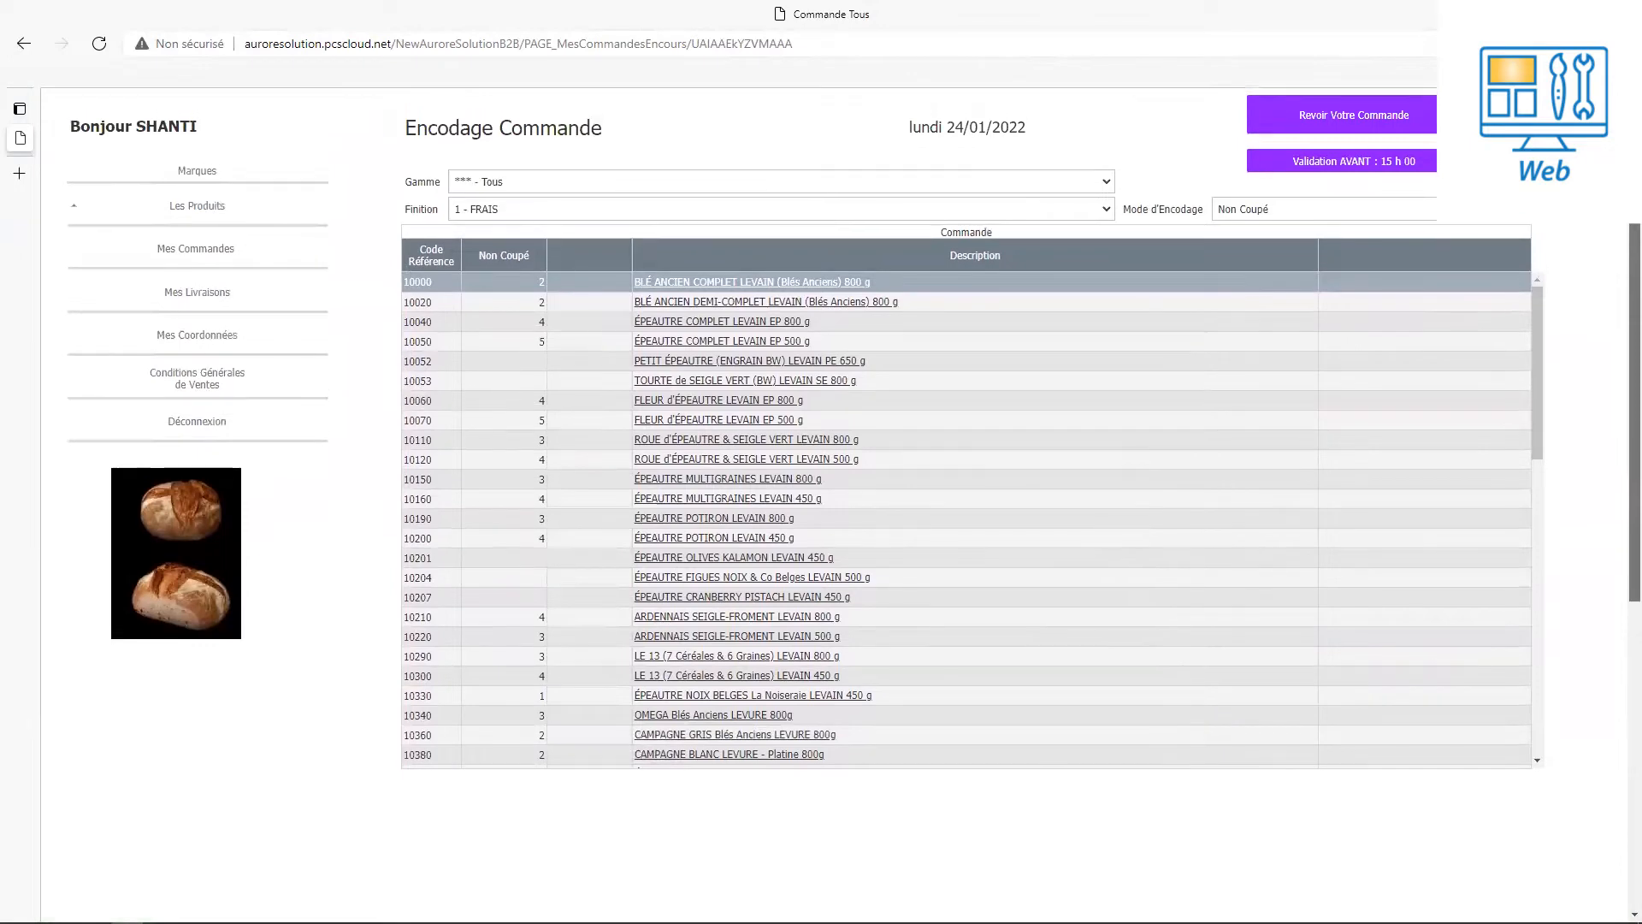
{"action": "left_click_drag", "start_coordinate": [1538, 443], "coordinate": [1621, 421]}
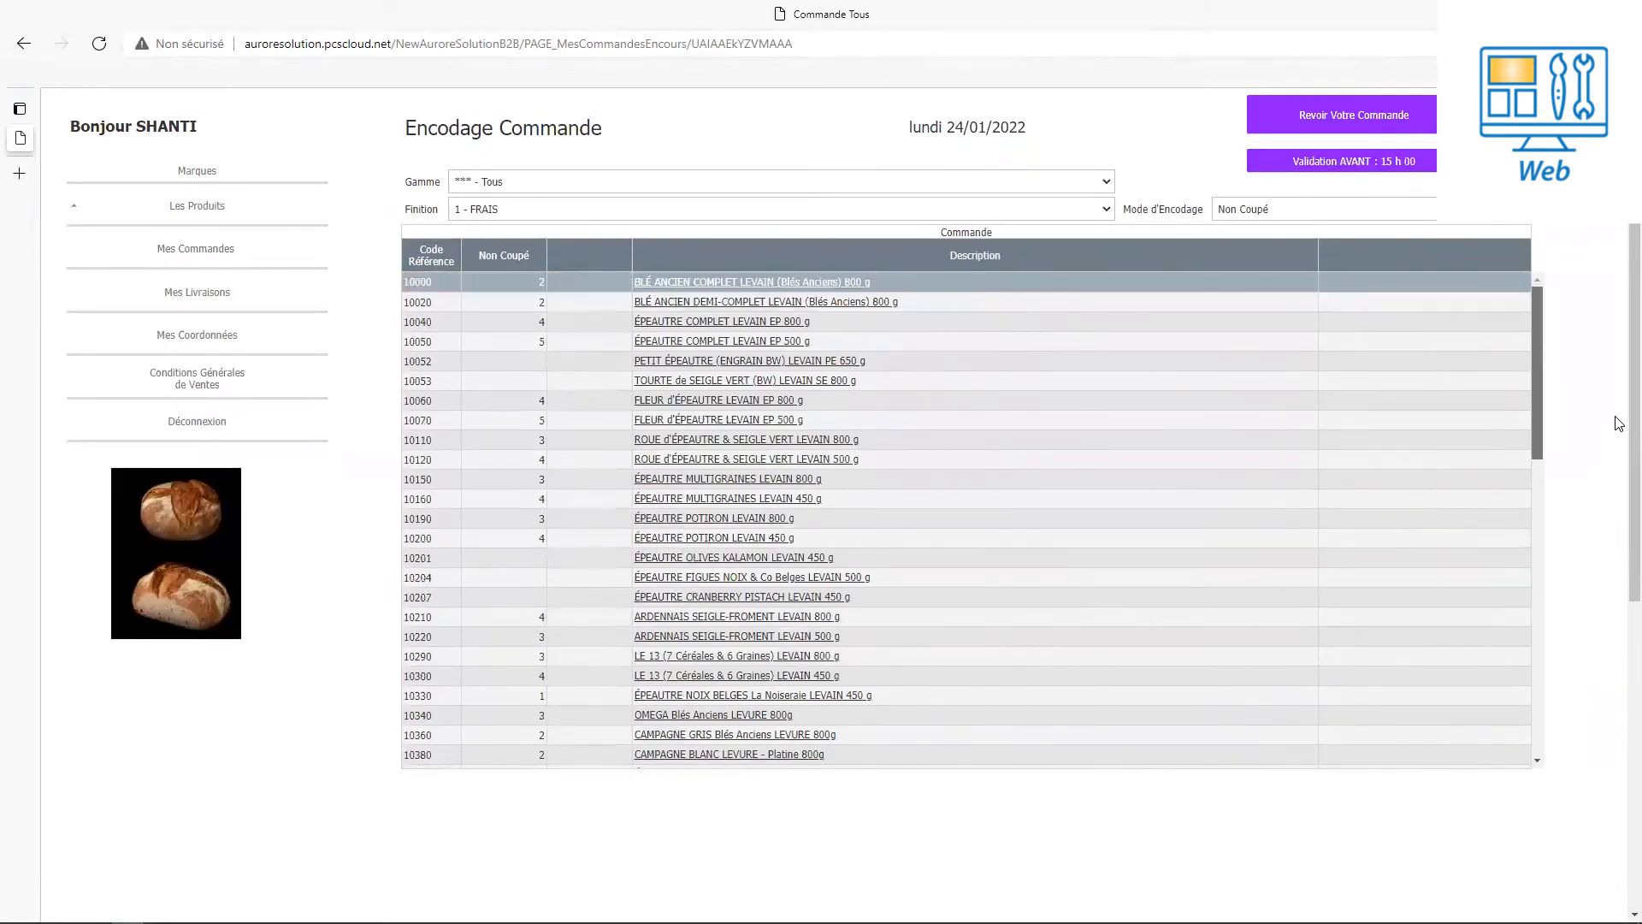
{"action": "left_click", "coordinate": [695, 584]}
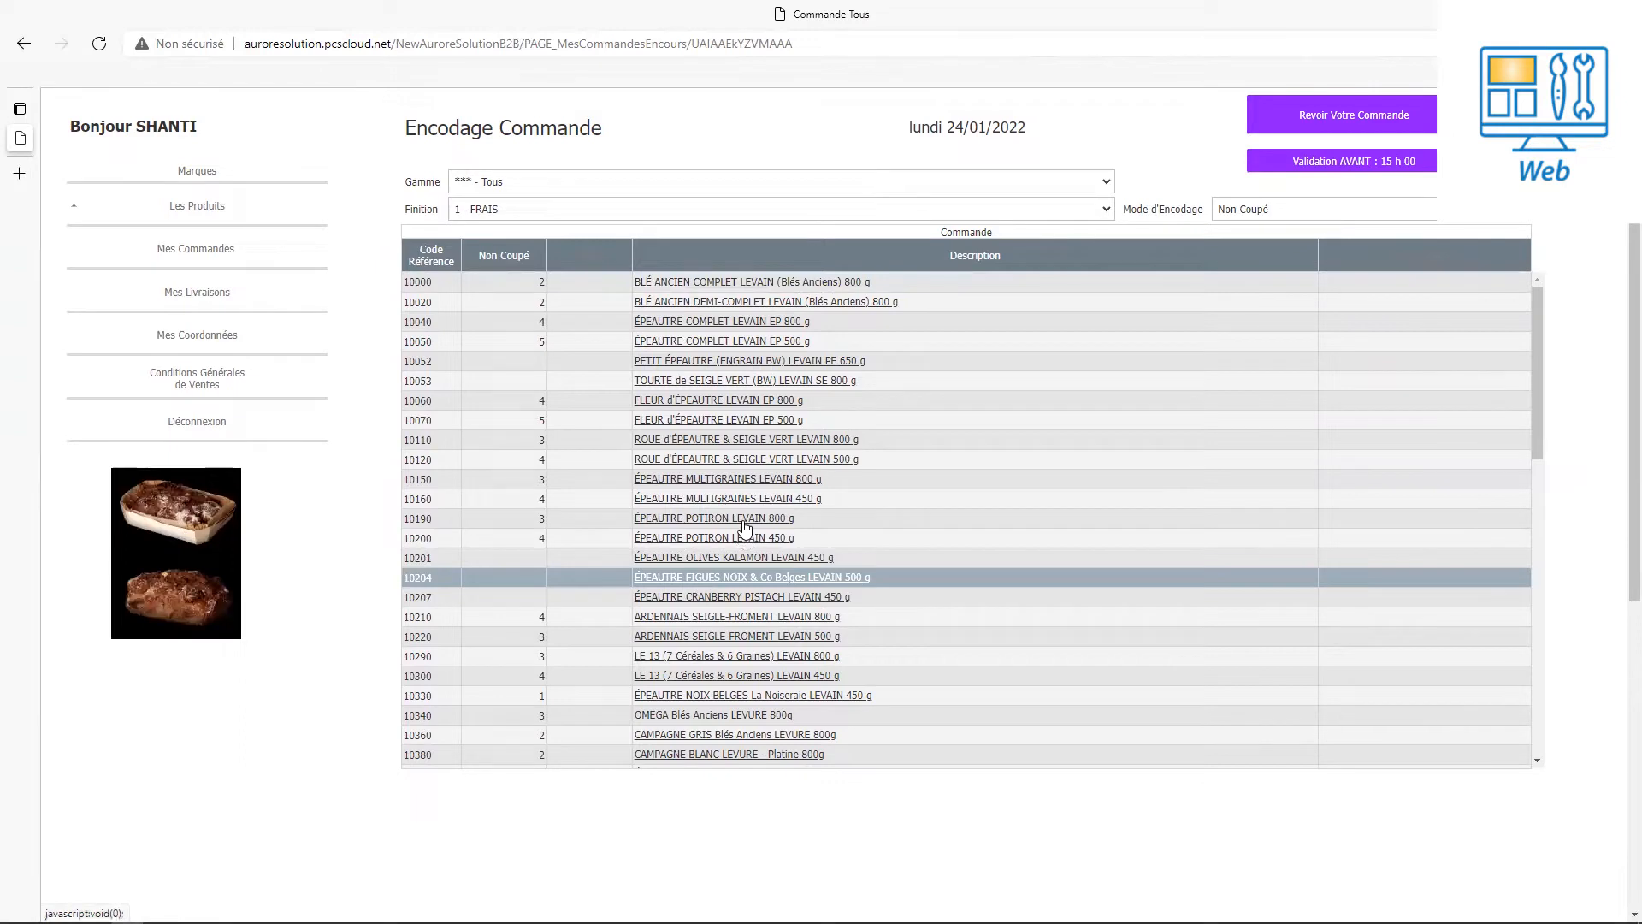
{"action": "left_click", "coordinate": [546, 520]}
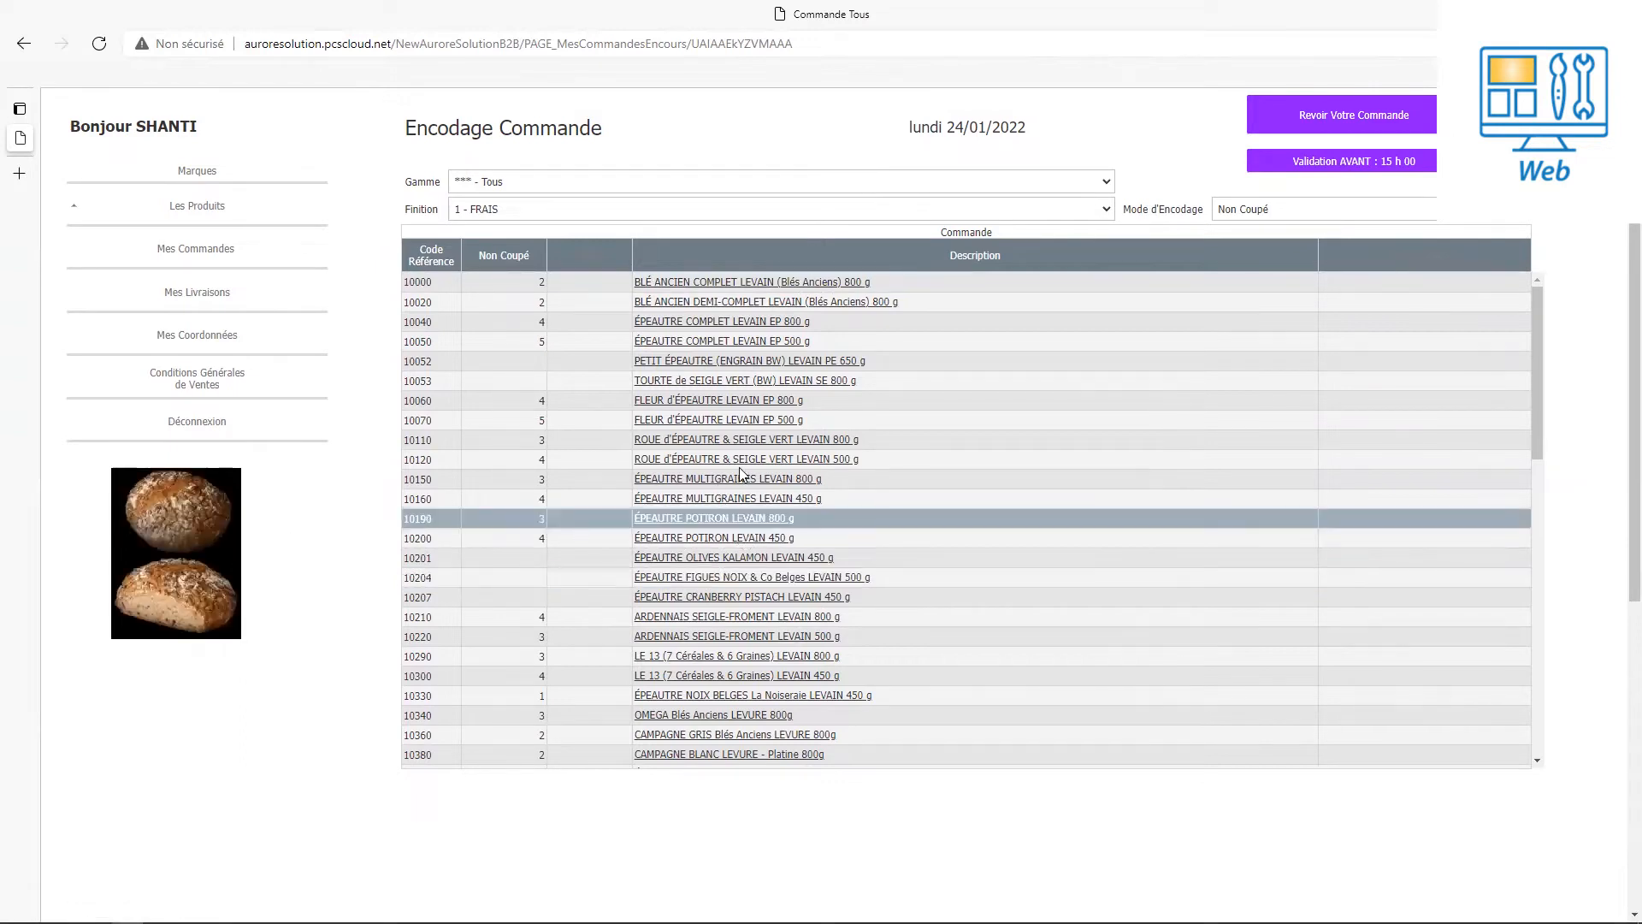
Set product 10052's uncut quantity to 5 and edit the quantities of 10201 and 10200.
{"action": "left_click", "coordinate": [524, 361]}
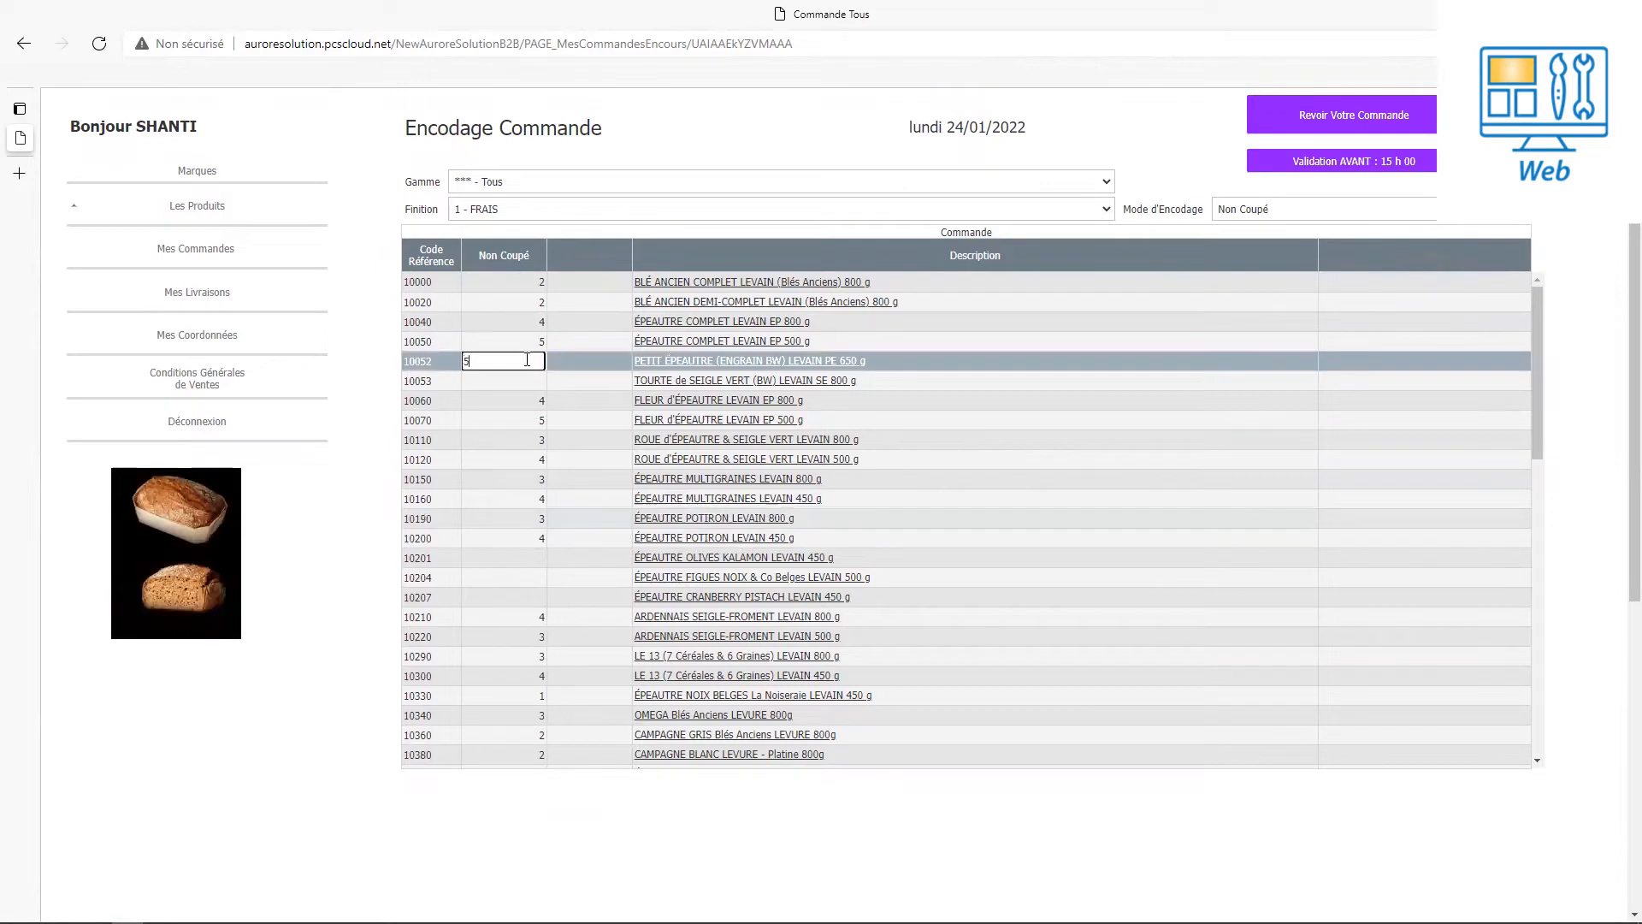
{"action": "type", "text": "5"}
{"action": "key", "text": "Return"}
{"action": "left_click", "coordinate": [512, 559]}
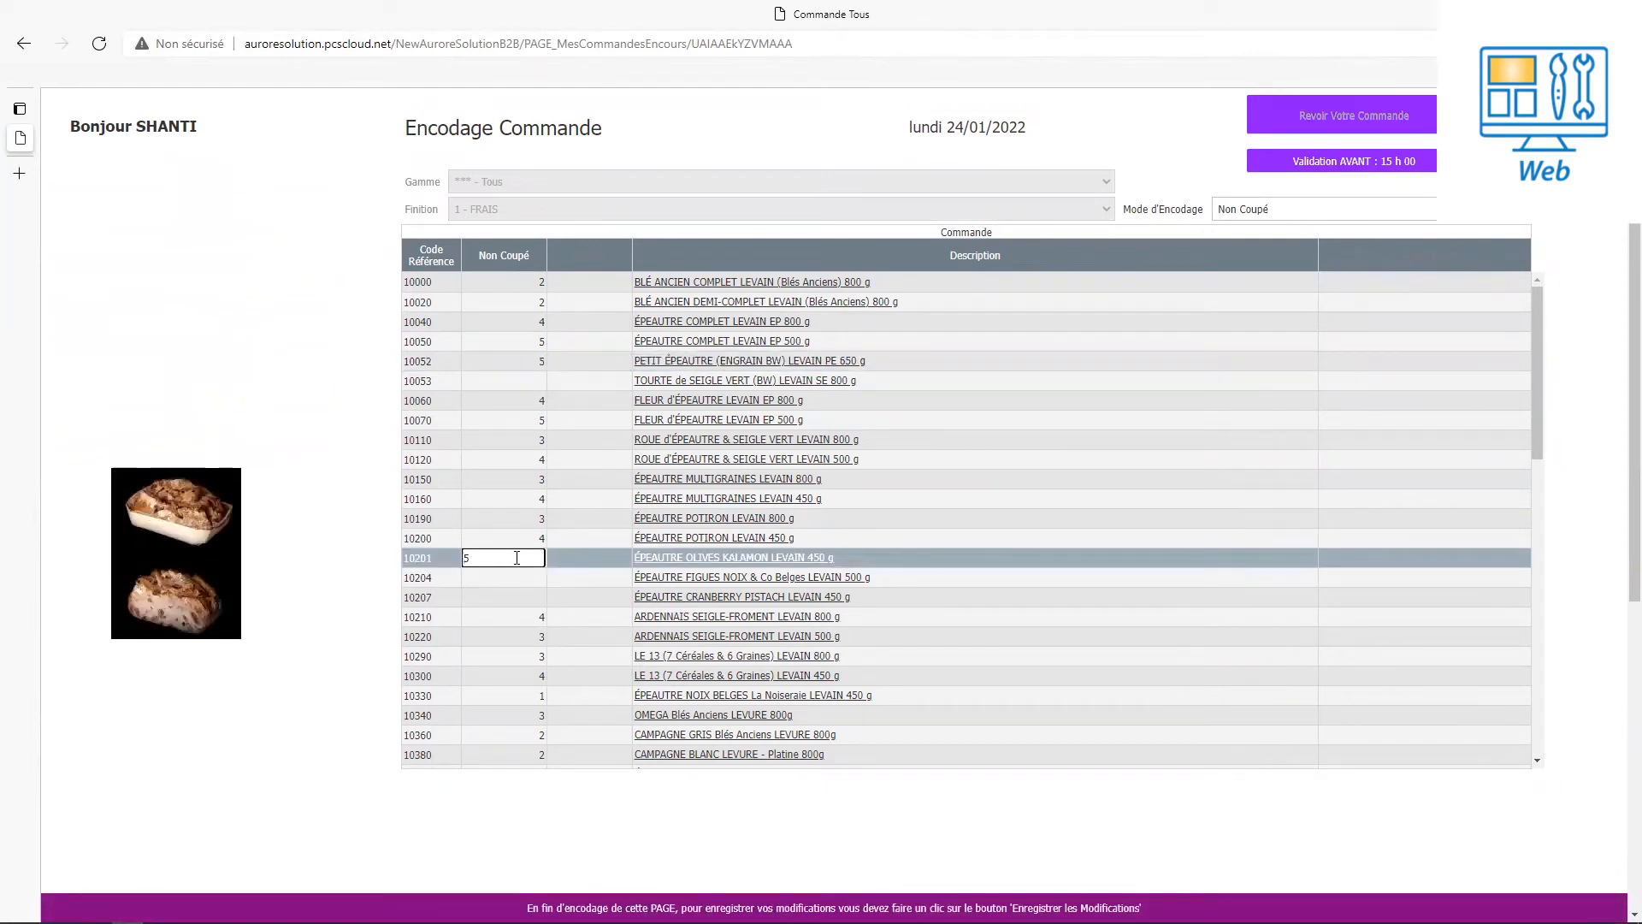
{"action": "left_click", "coordinate": [540, 539]}
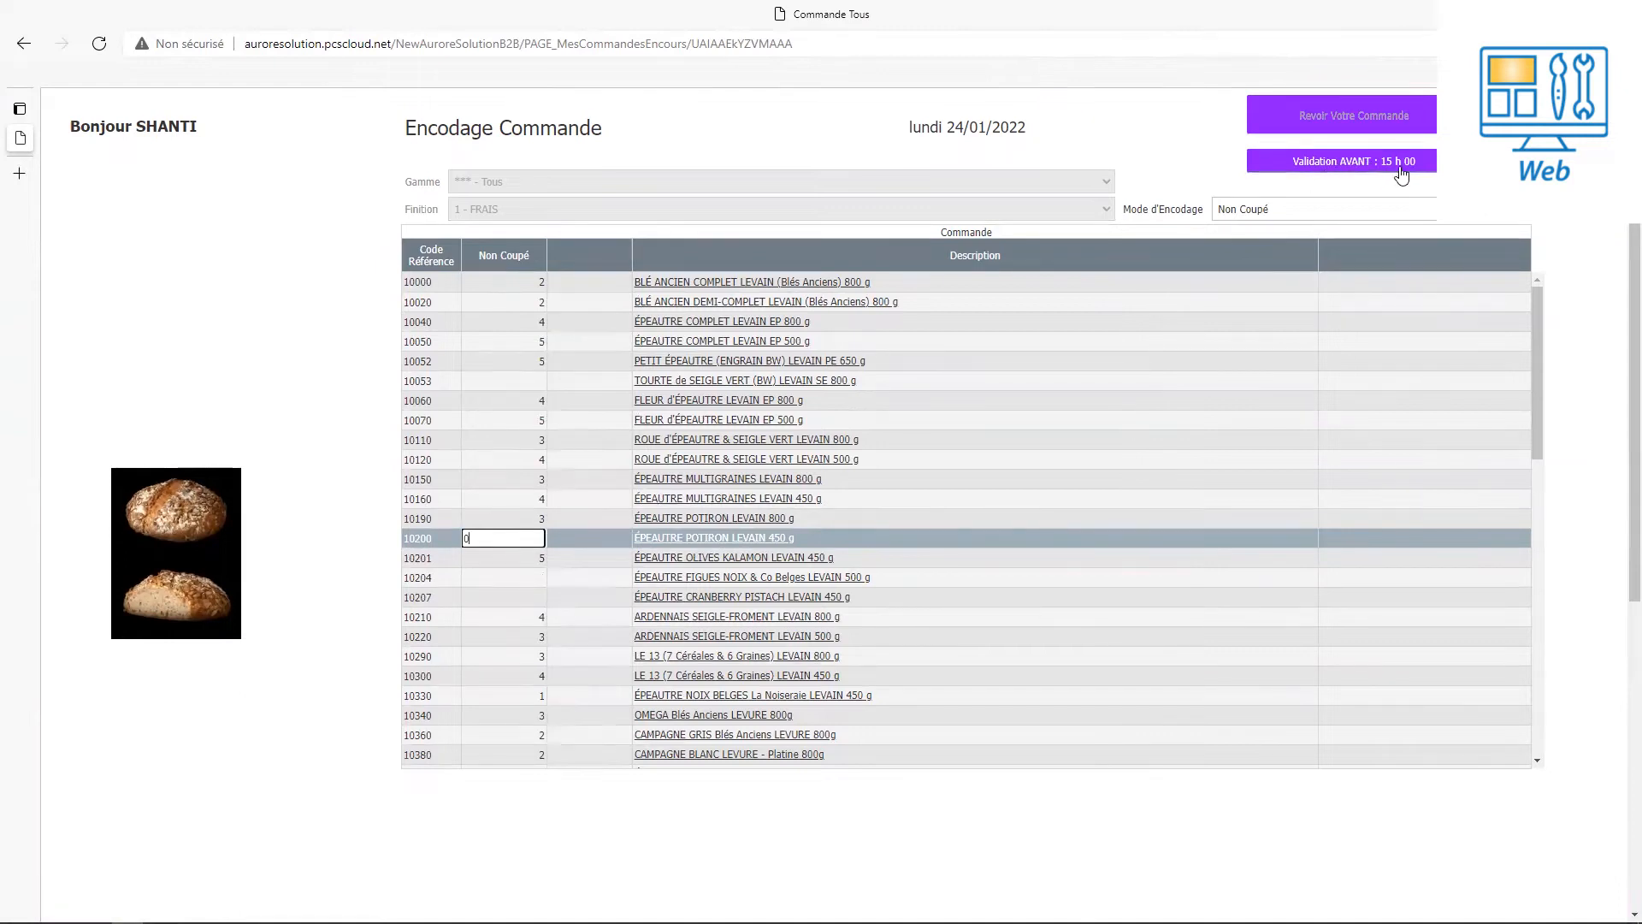
Submit the edited order and reopen its review.
{"action": "left_click", "coordinate": [1352, 165]}
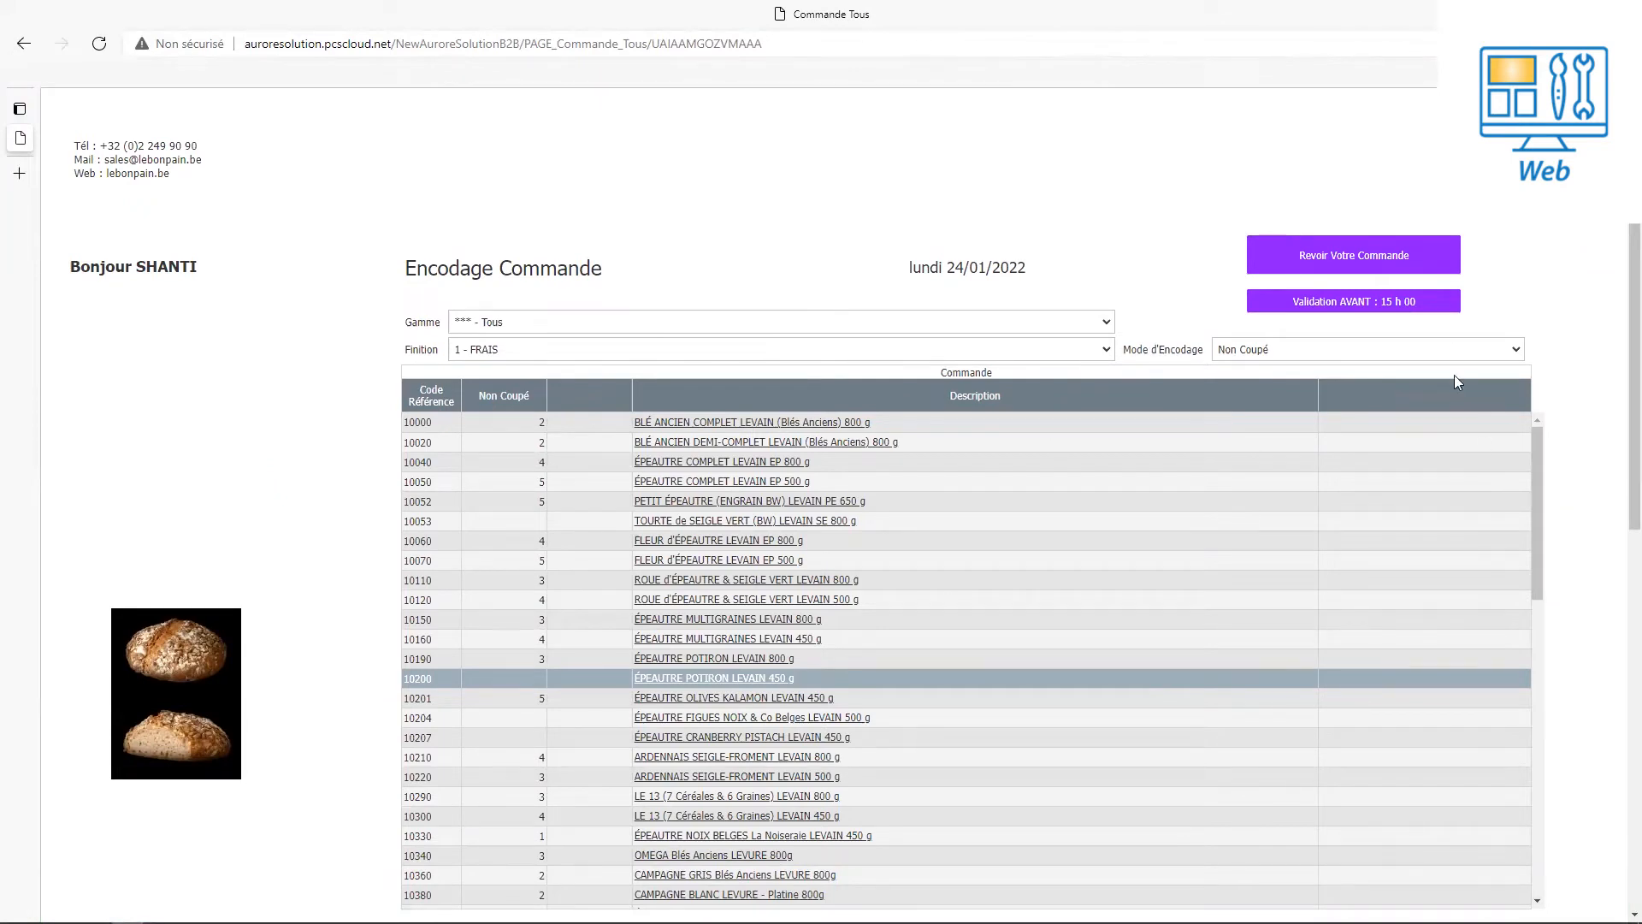
{"action": "left_click", "coordinate": [1348, 260]}
{"action": "left_click", "coordinate": [1348, 261]}
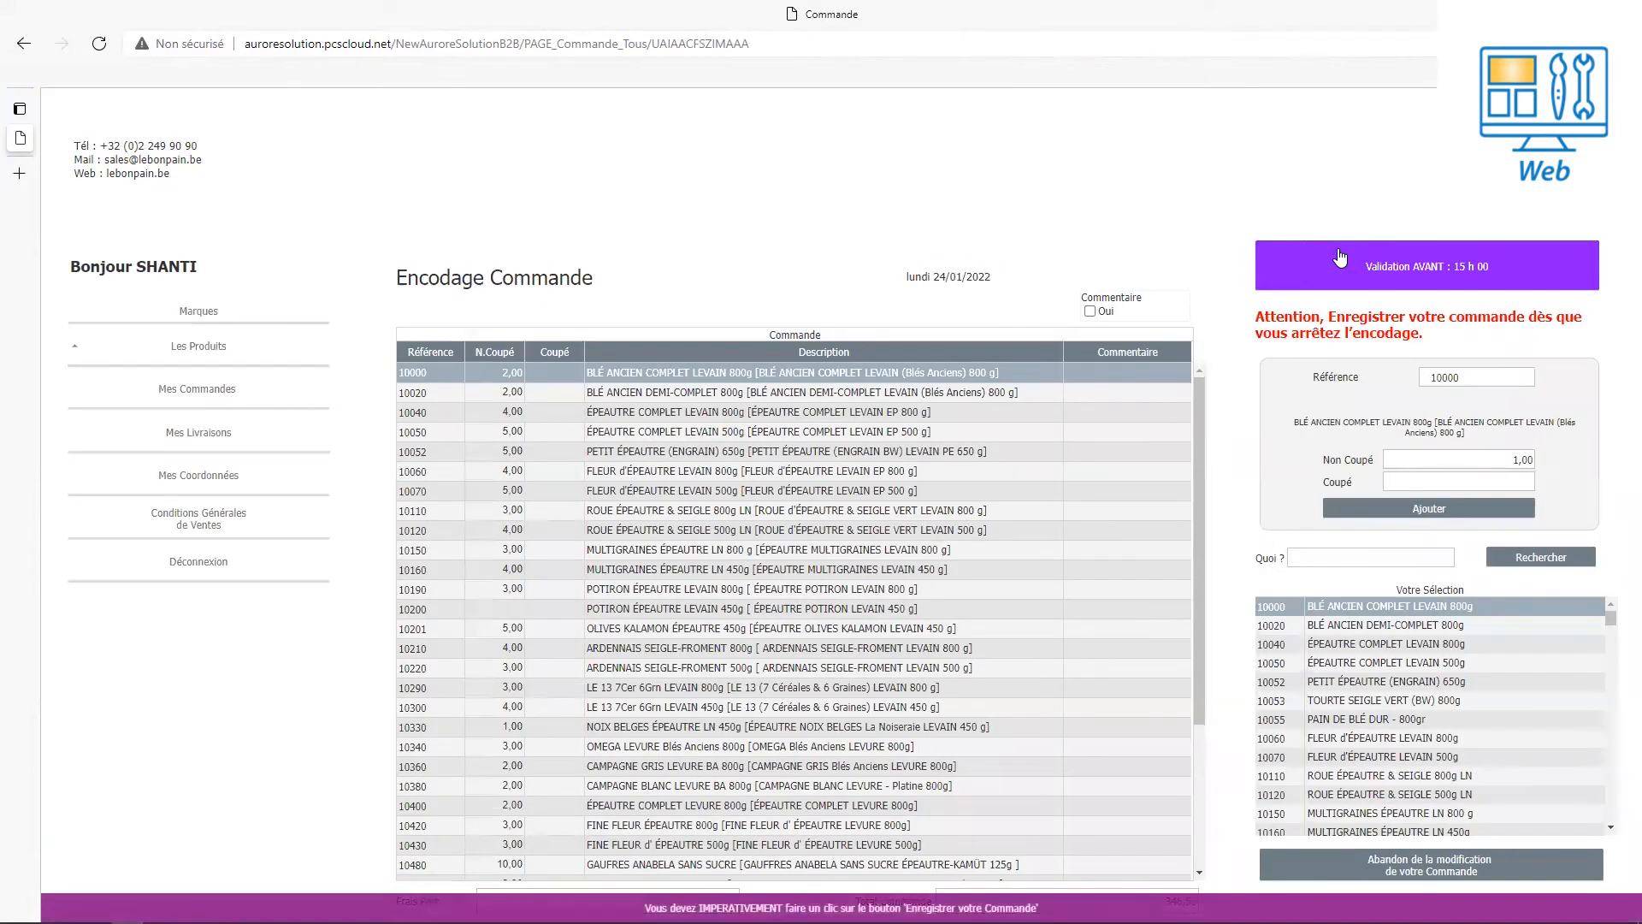
{"action": "left_click_drag", "start_coordinate": [1195, 671], "coordinate": [1184, 714]}
Search 'dur', add 15 uncut PAIN DE BLÉ DUR - 800gr (10055), and submit for validation.
{"action": "left_click", "coordinate": [1380, 558]}
{"action": "type", "text": "dur"}
{"action": "left_click", "coordinate": [1540, 557]}
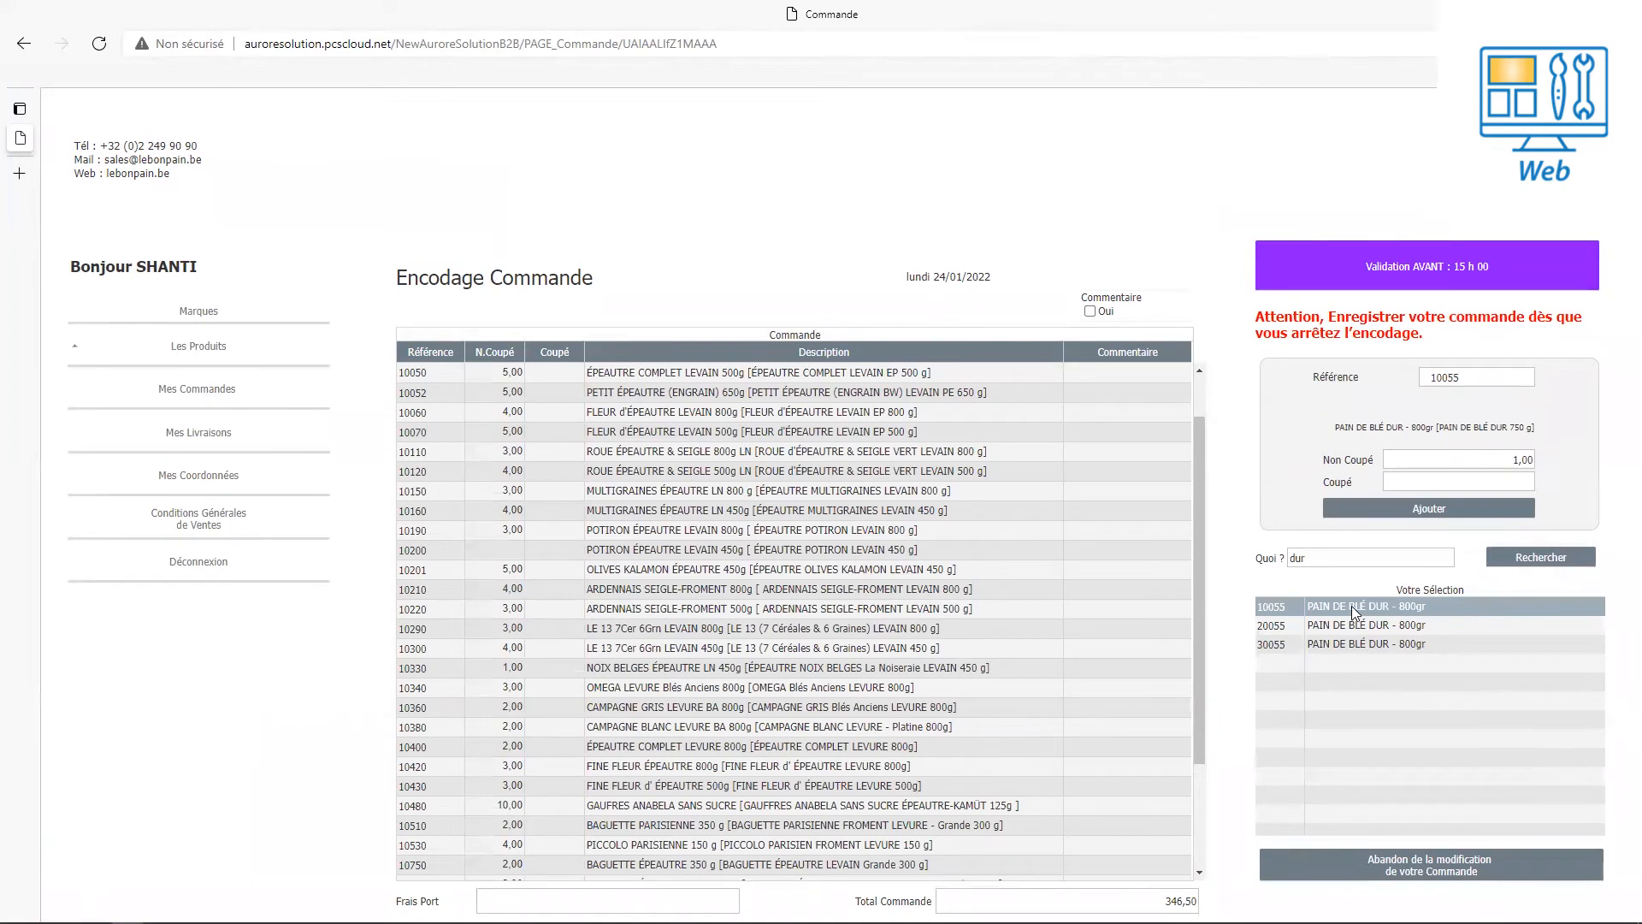
{"action": "left_click", "coordinate": [1476, 462]}
{"action": "type", "text": "15"}
{"action": "left_click", "coordinate": [1481, 512]}
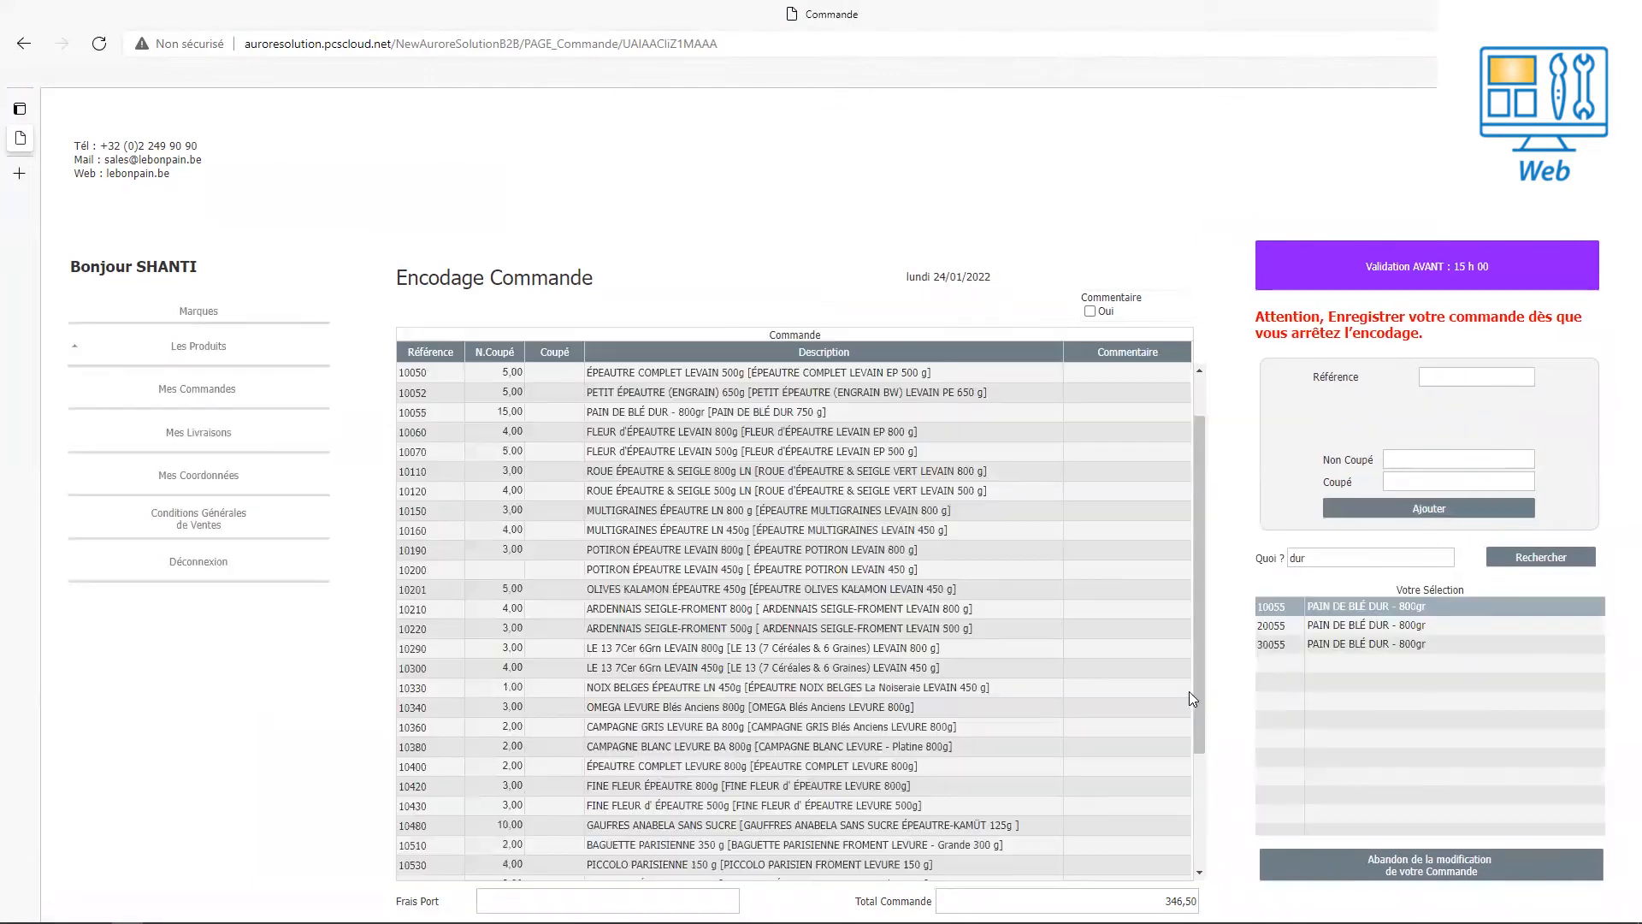
{"action": "left_click_drag", "start_coordinate": [1199, 716], "coordinate": [1206, 845]}
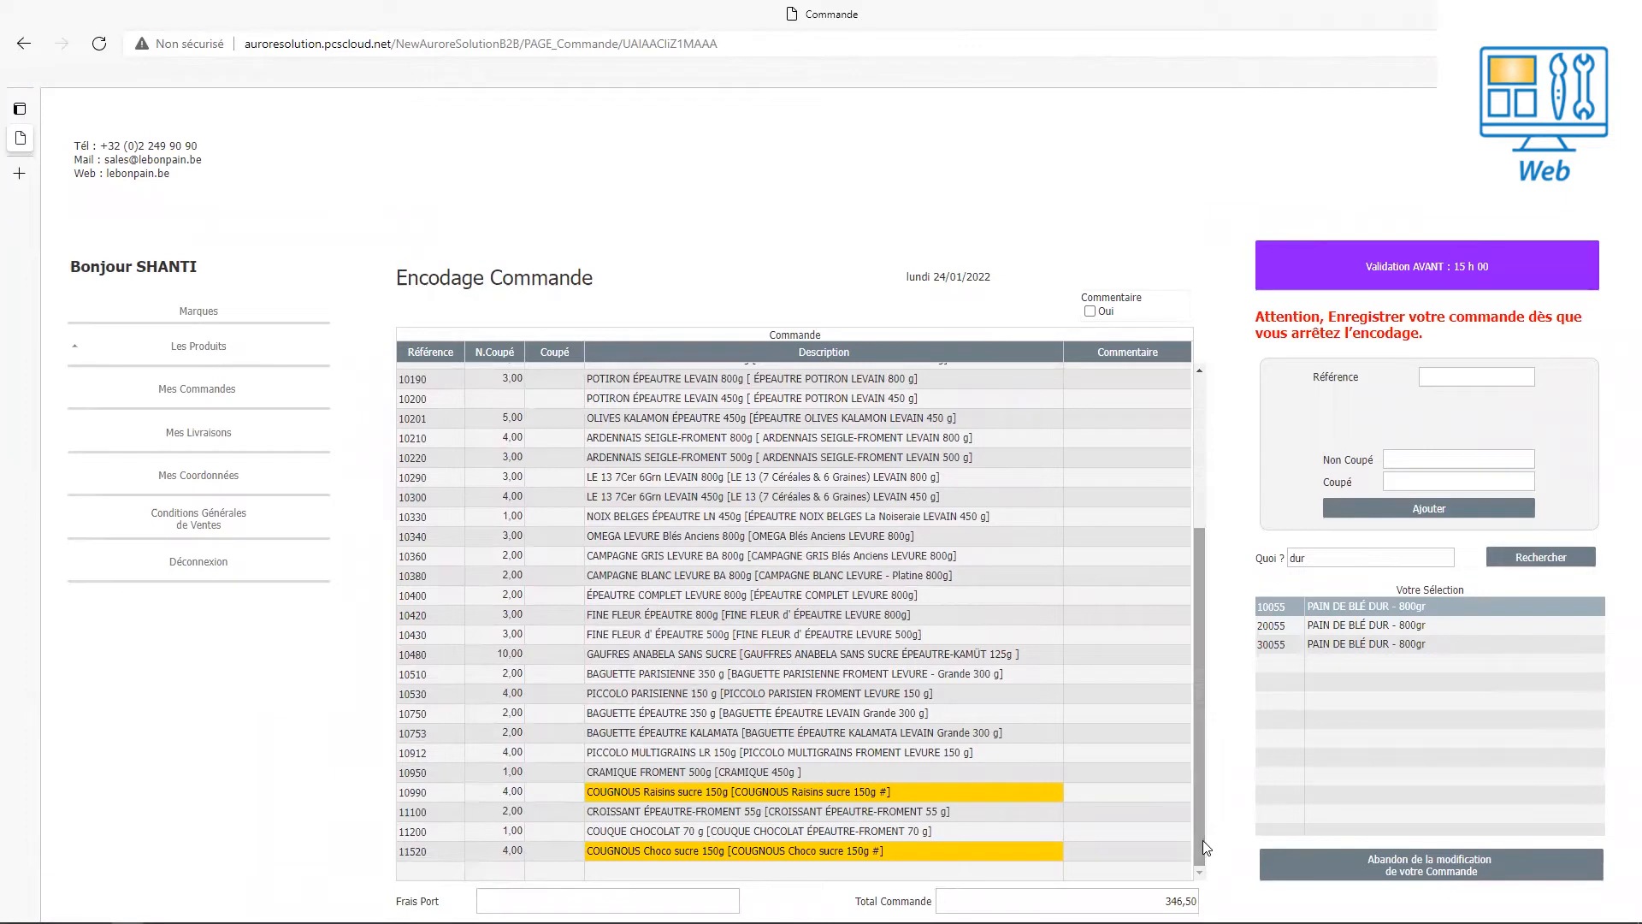
{"action": "left_click", "coordinate": [1421, 266]}
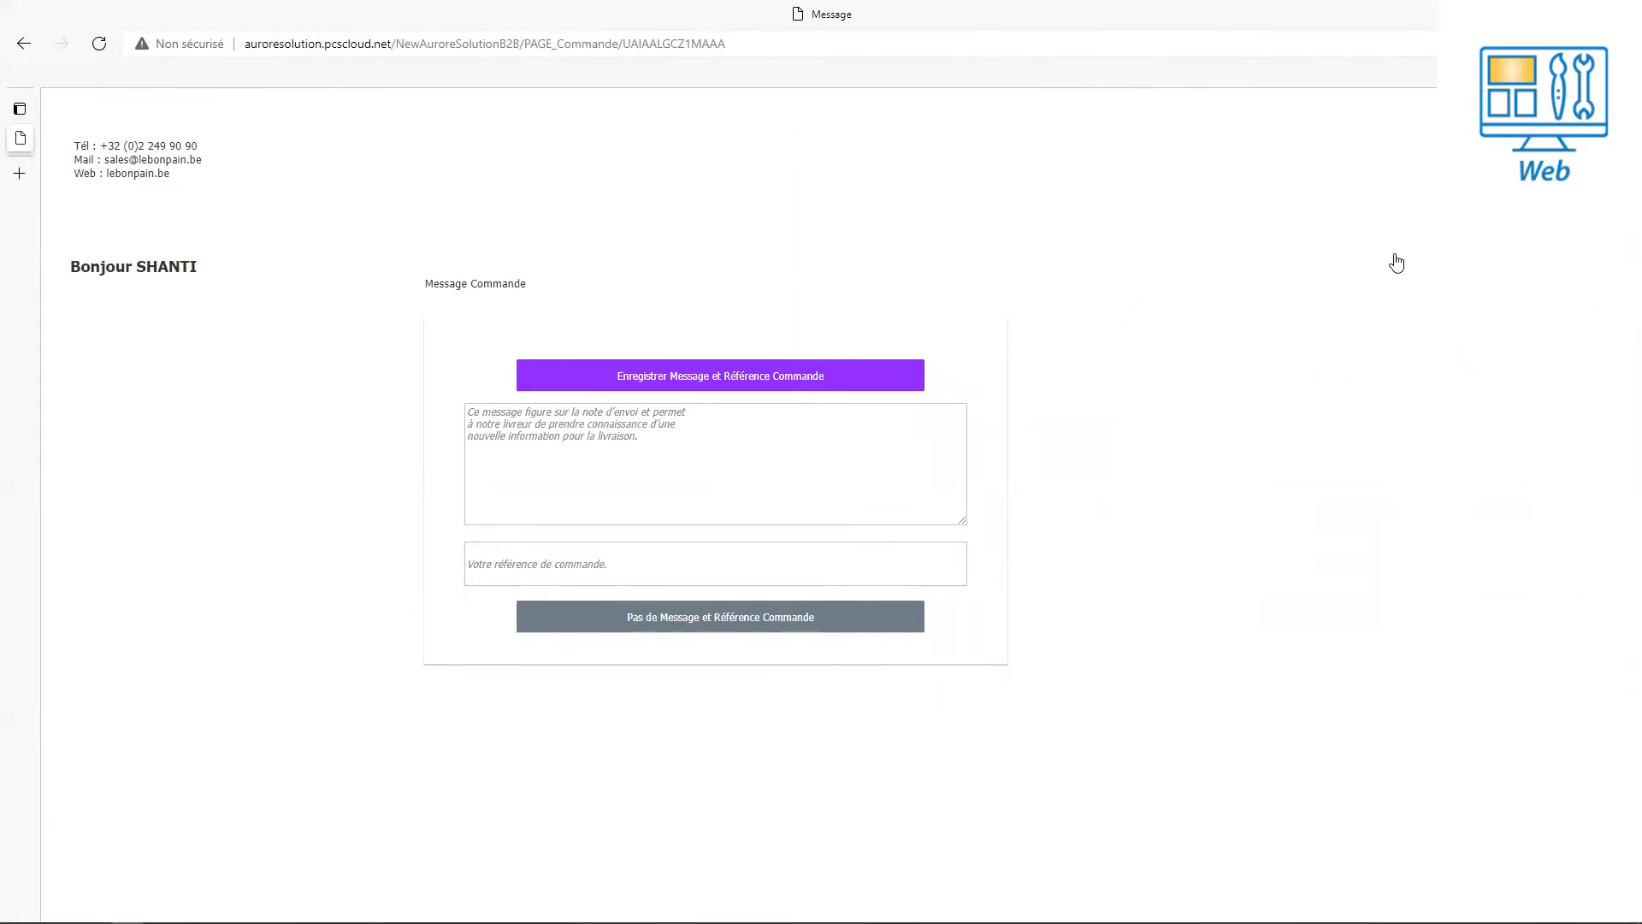
Enter the customer's order reference and save it with the order message.
{"action": "left_click", "coordinate": [539, 568]}
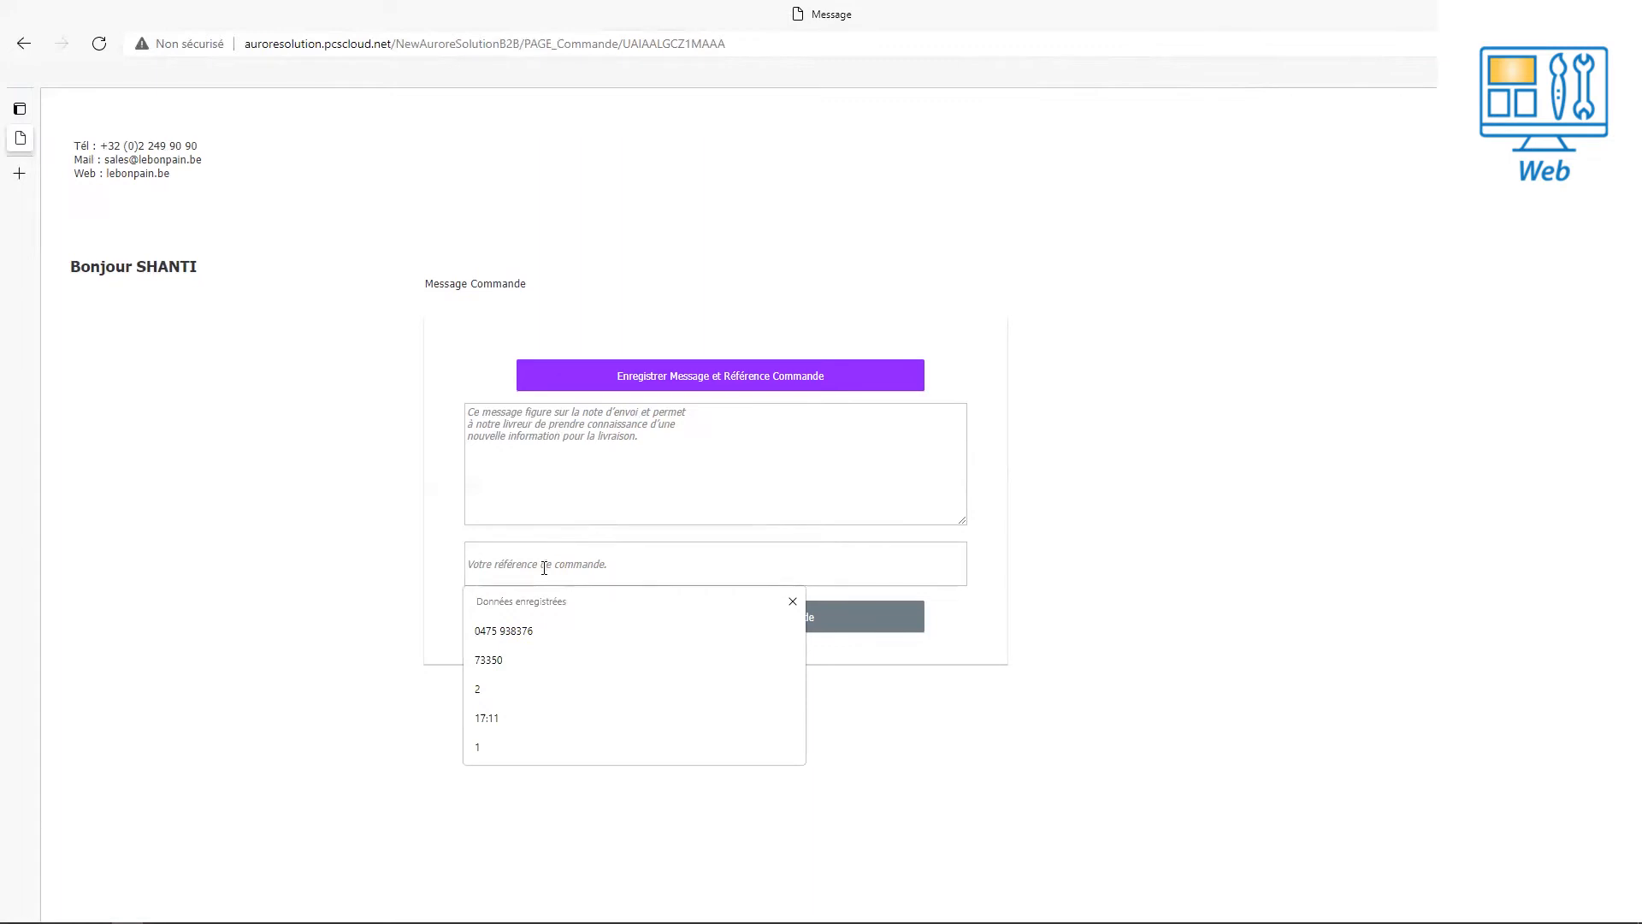
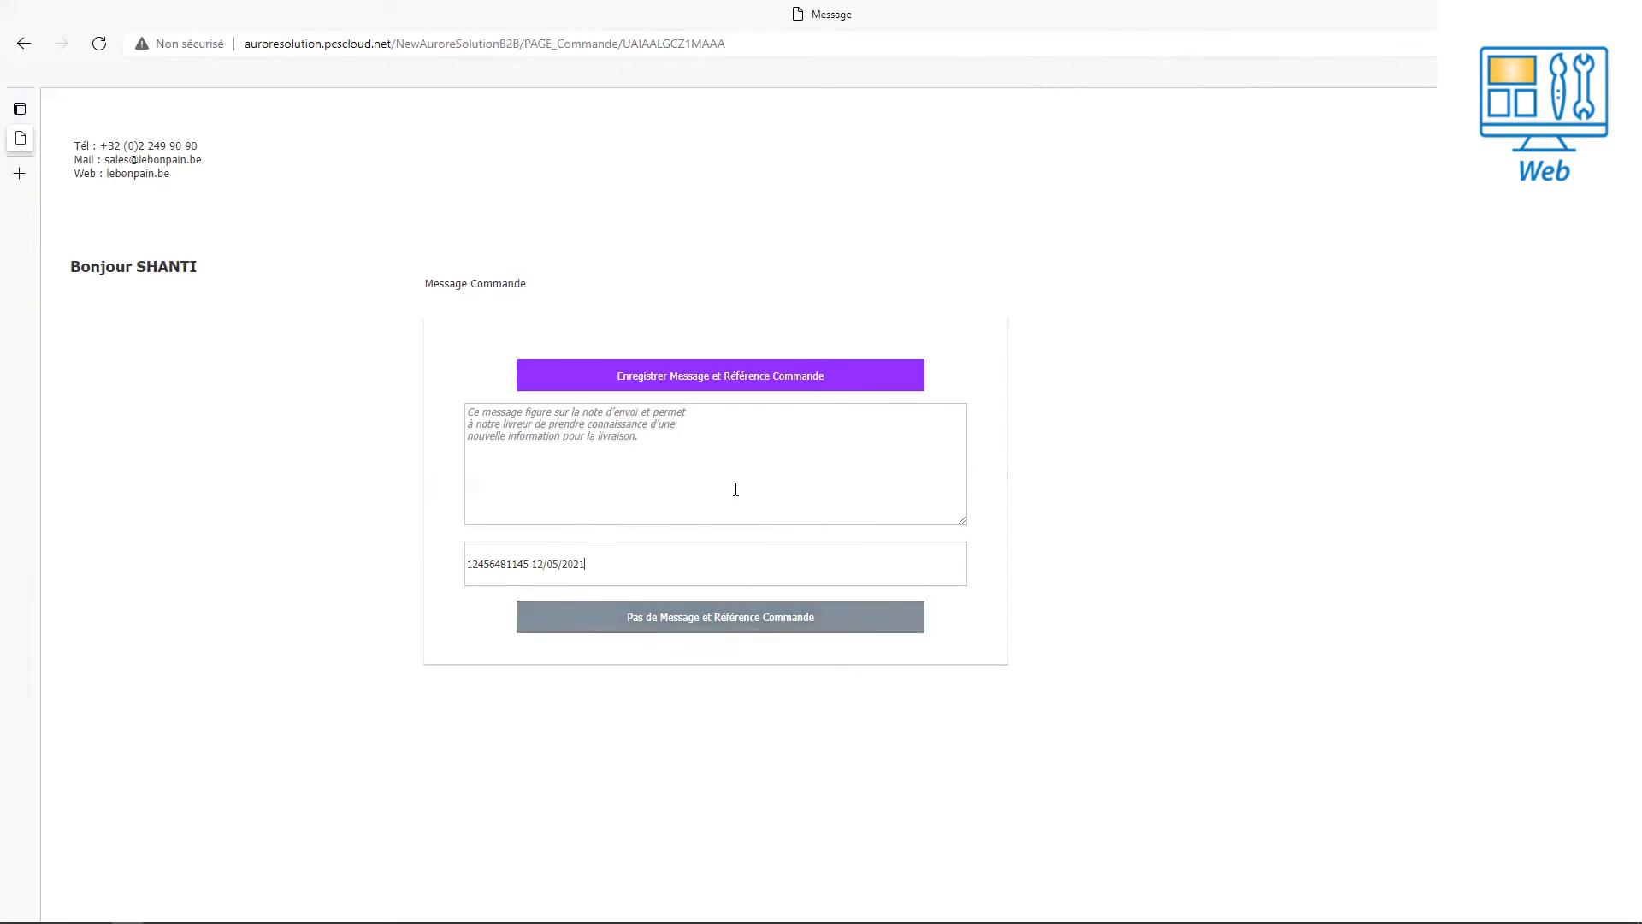
{"action": "left_click", "coordinate": [741, 381]}
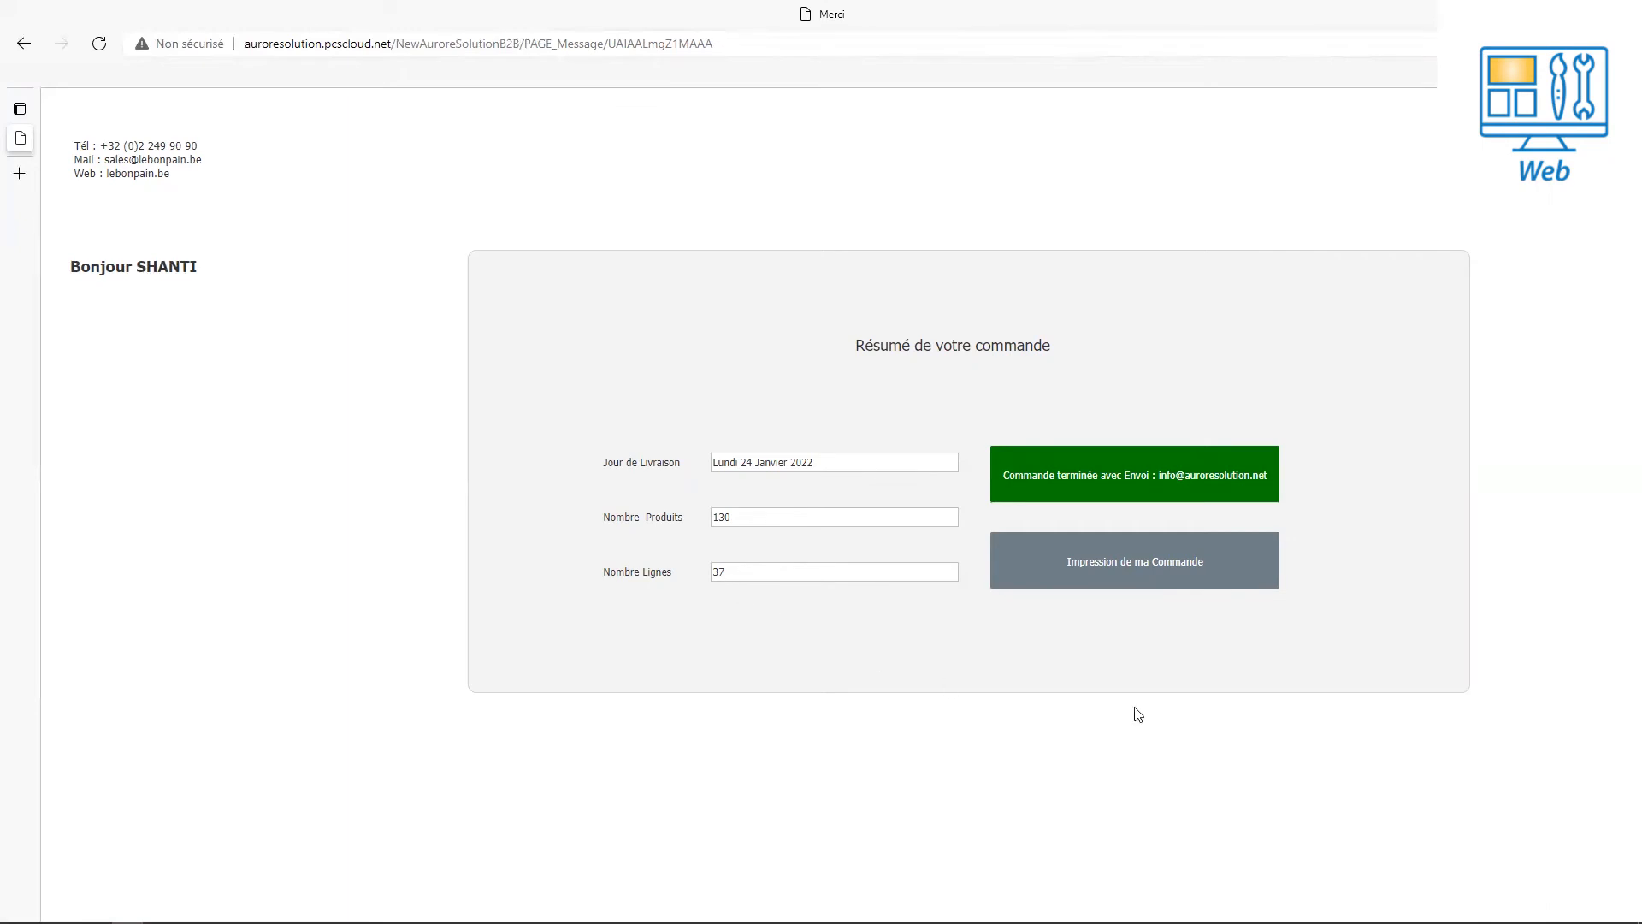
Finish the order with 'Commande terminée avec Envoi' so it is recorded and e-mailed.
{"action": "left_click", "coordinate": [1103, 479]}
{"action": "left_click", "coordinate": [1119, 482]}
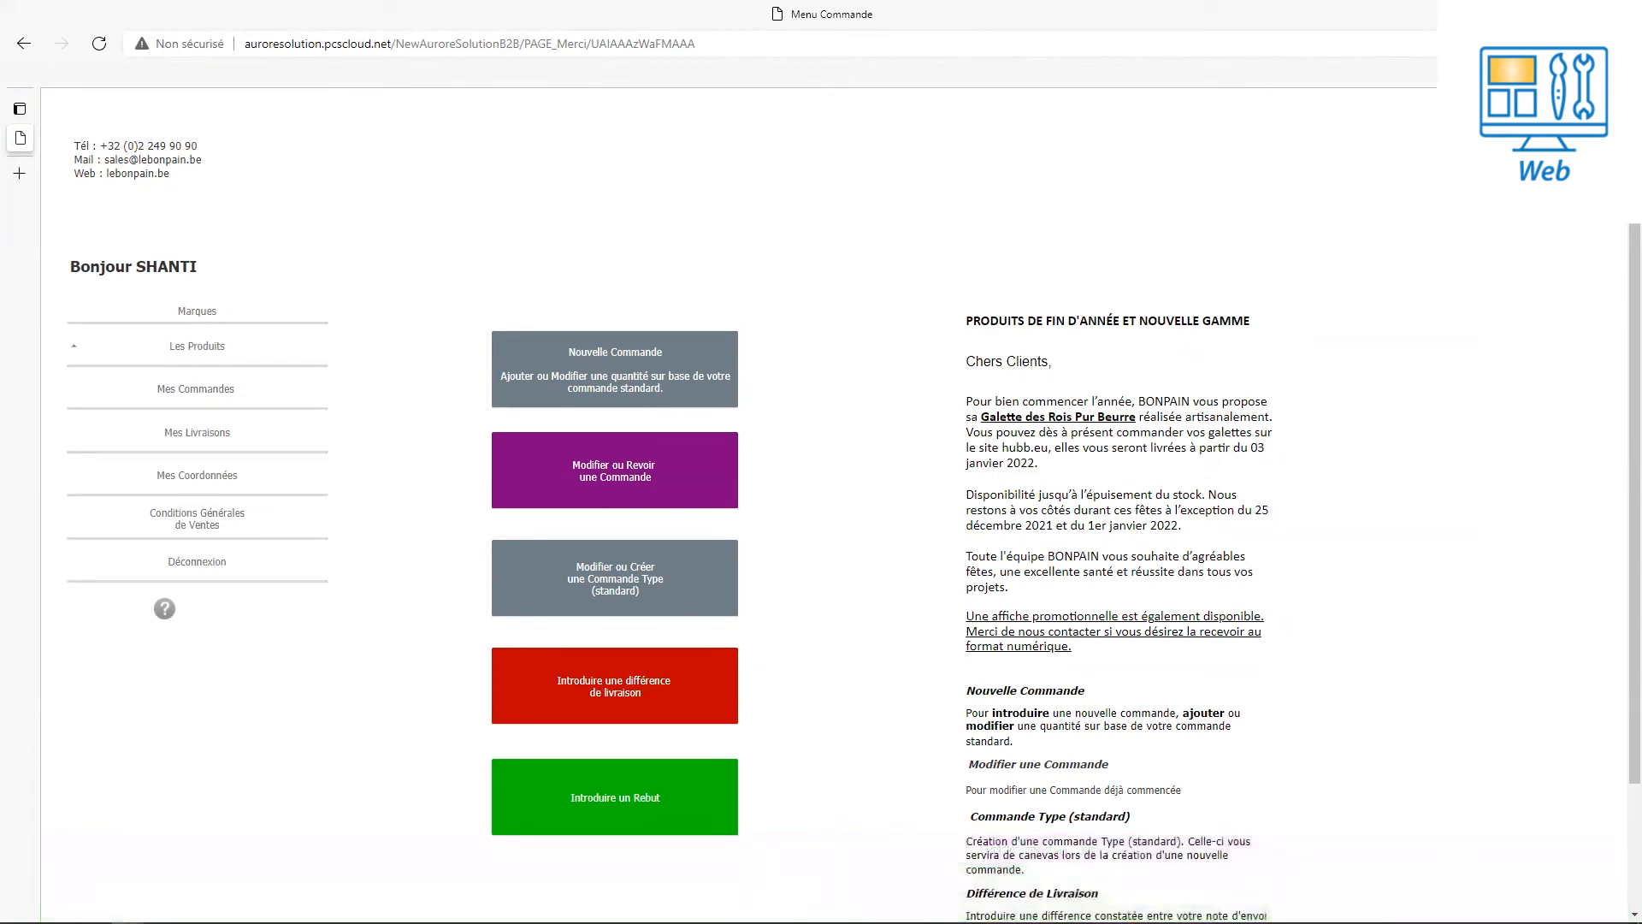
In the back office, inject the 24/01/2022 web orders into Aurore and acknowledge the 37-line result.
{"action": "key", "text": "alt+Tab"}
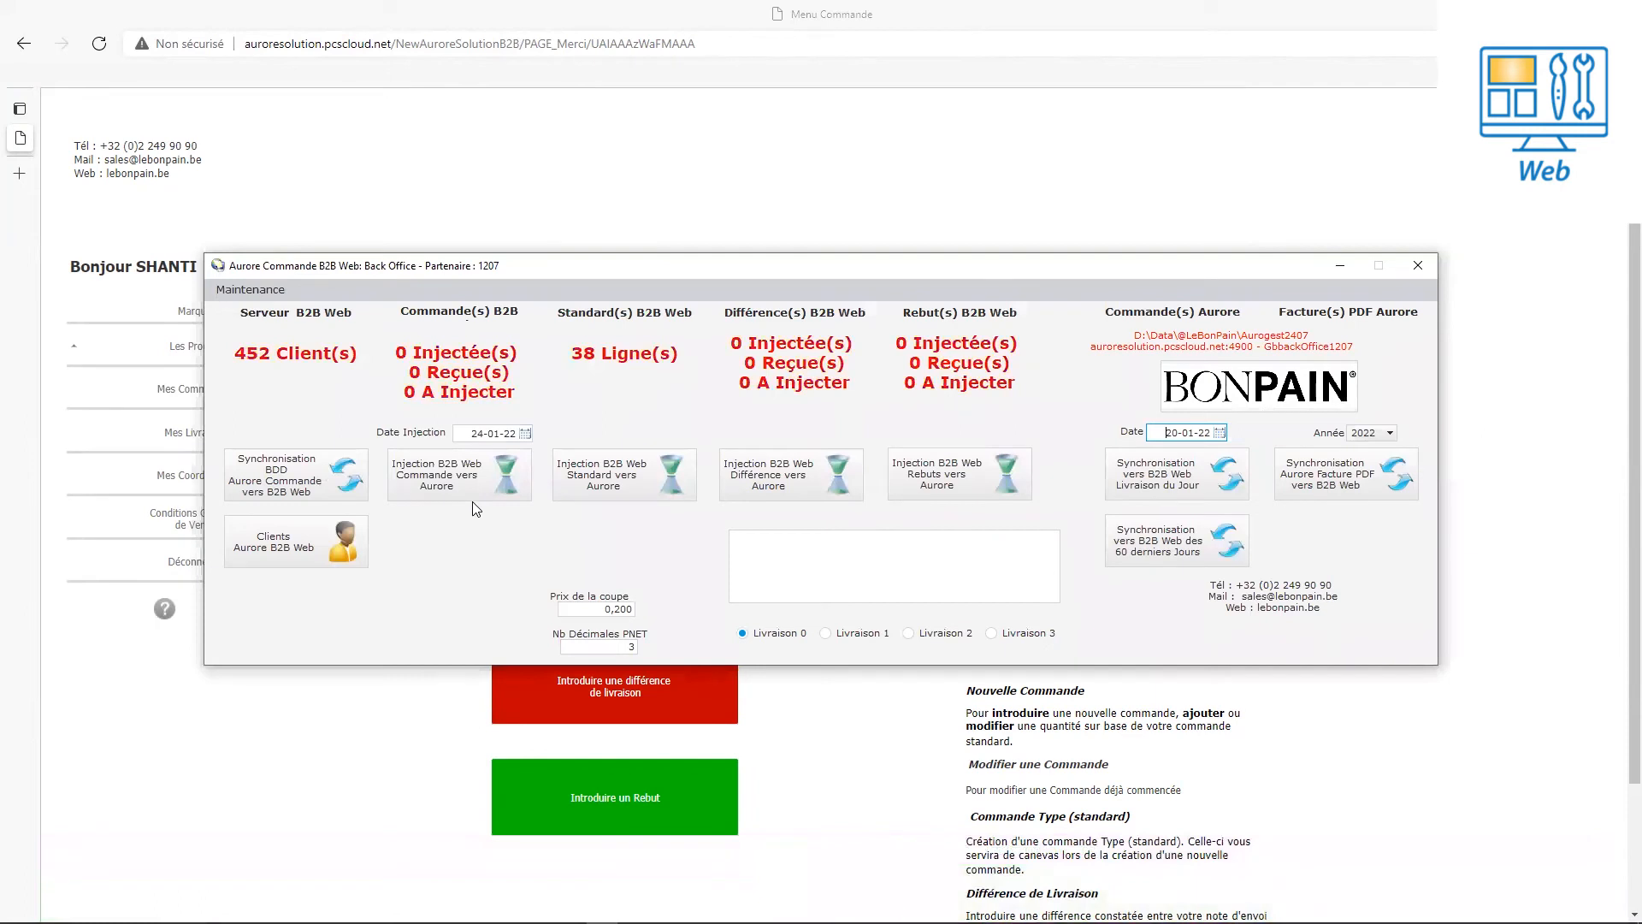
{"action": "left_click", "coordinate": [487, 473]}
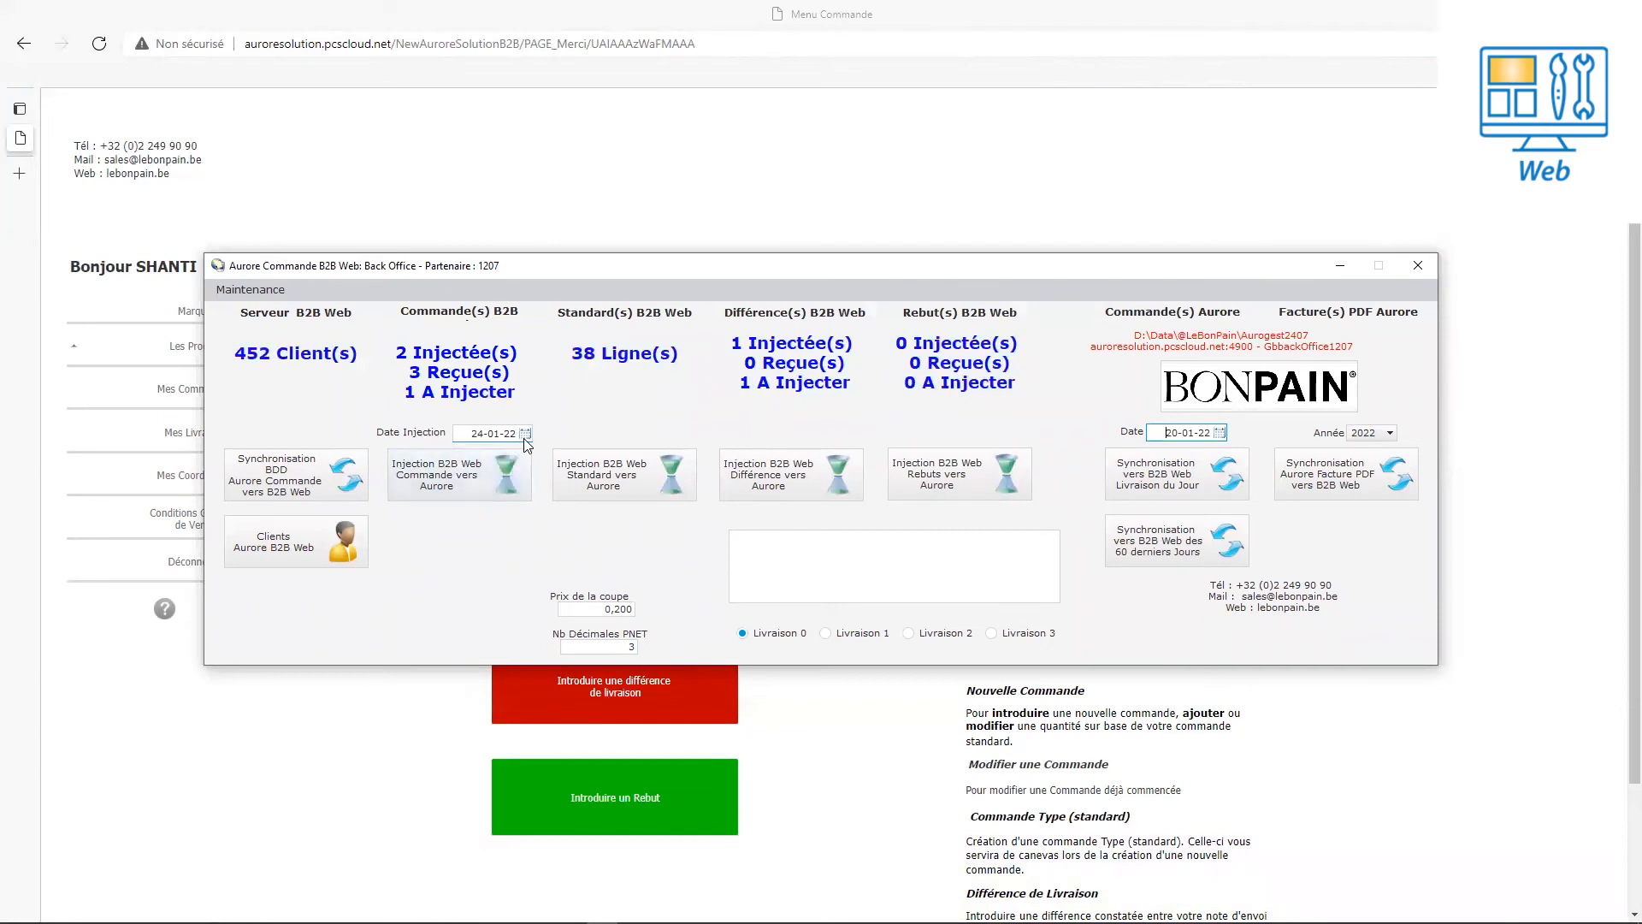
{"action": "left_click", "coordinate": [478, 482]}
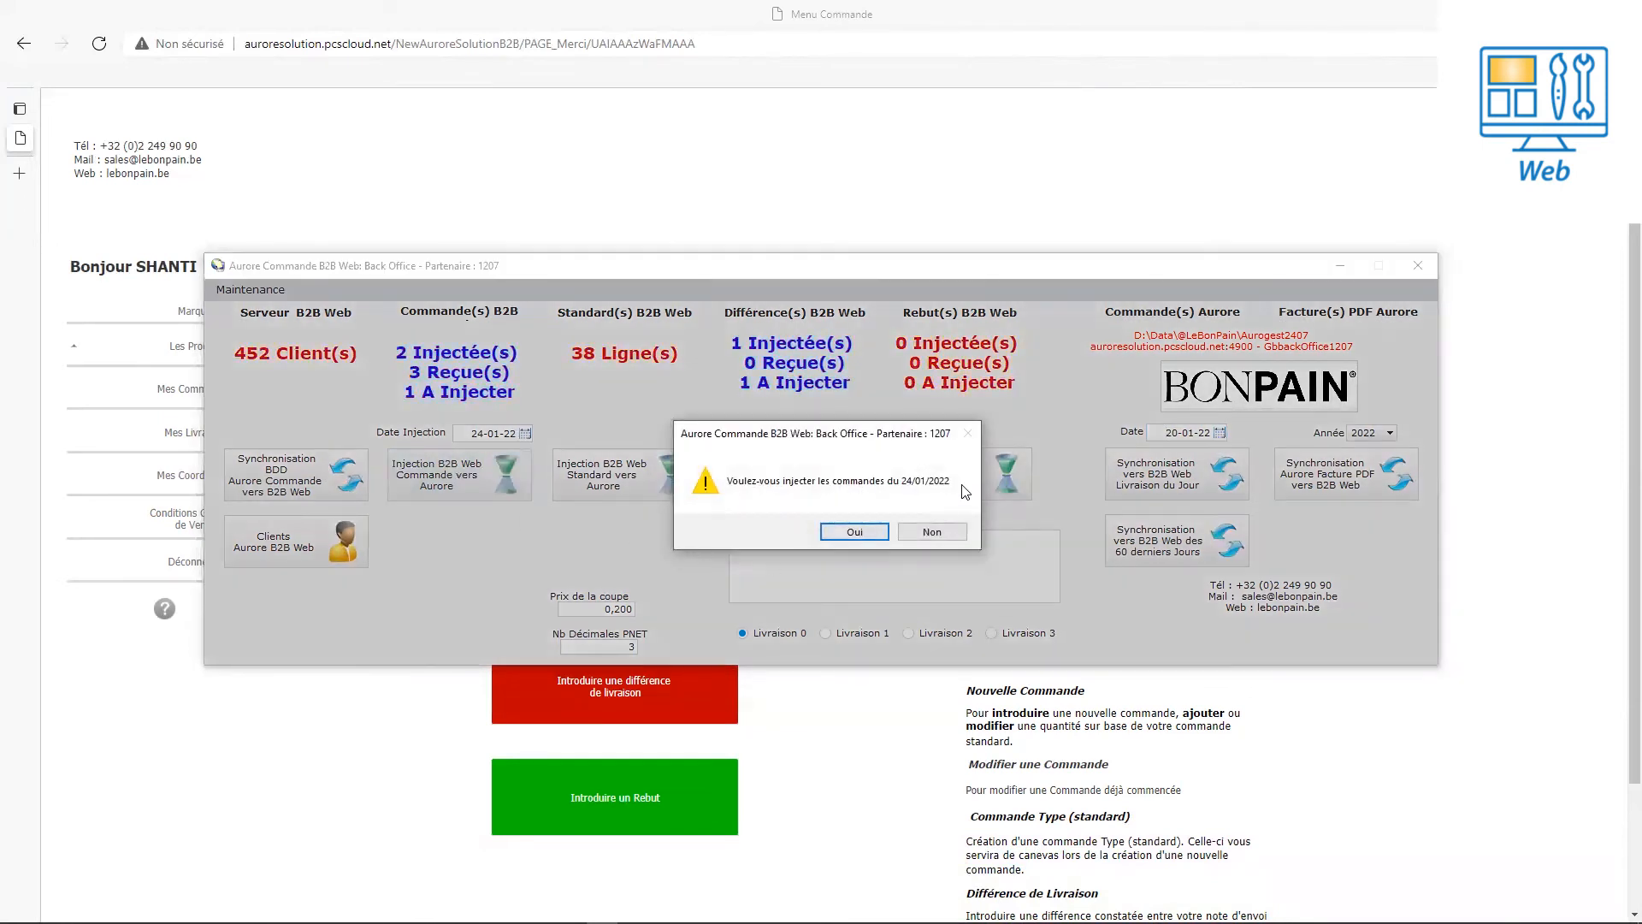
{"action": "left_click", "coordinate": [842, 532]}
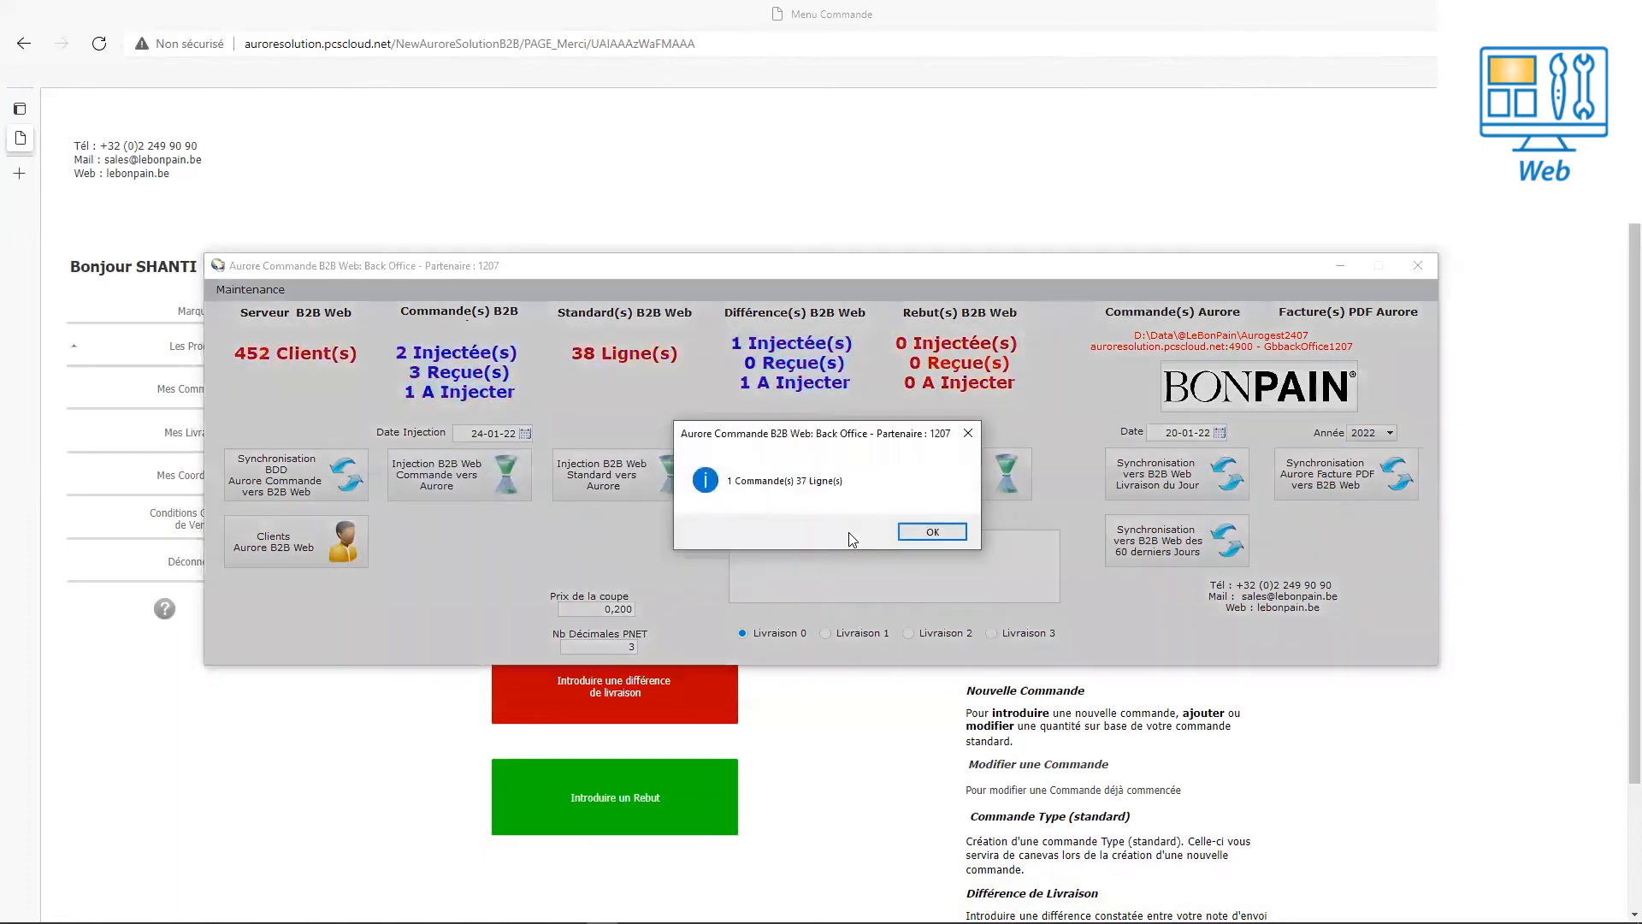
{"action": "left_click", "coordinate": [931, 534]}
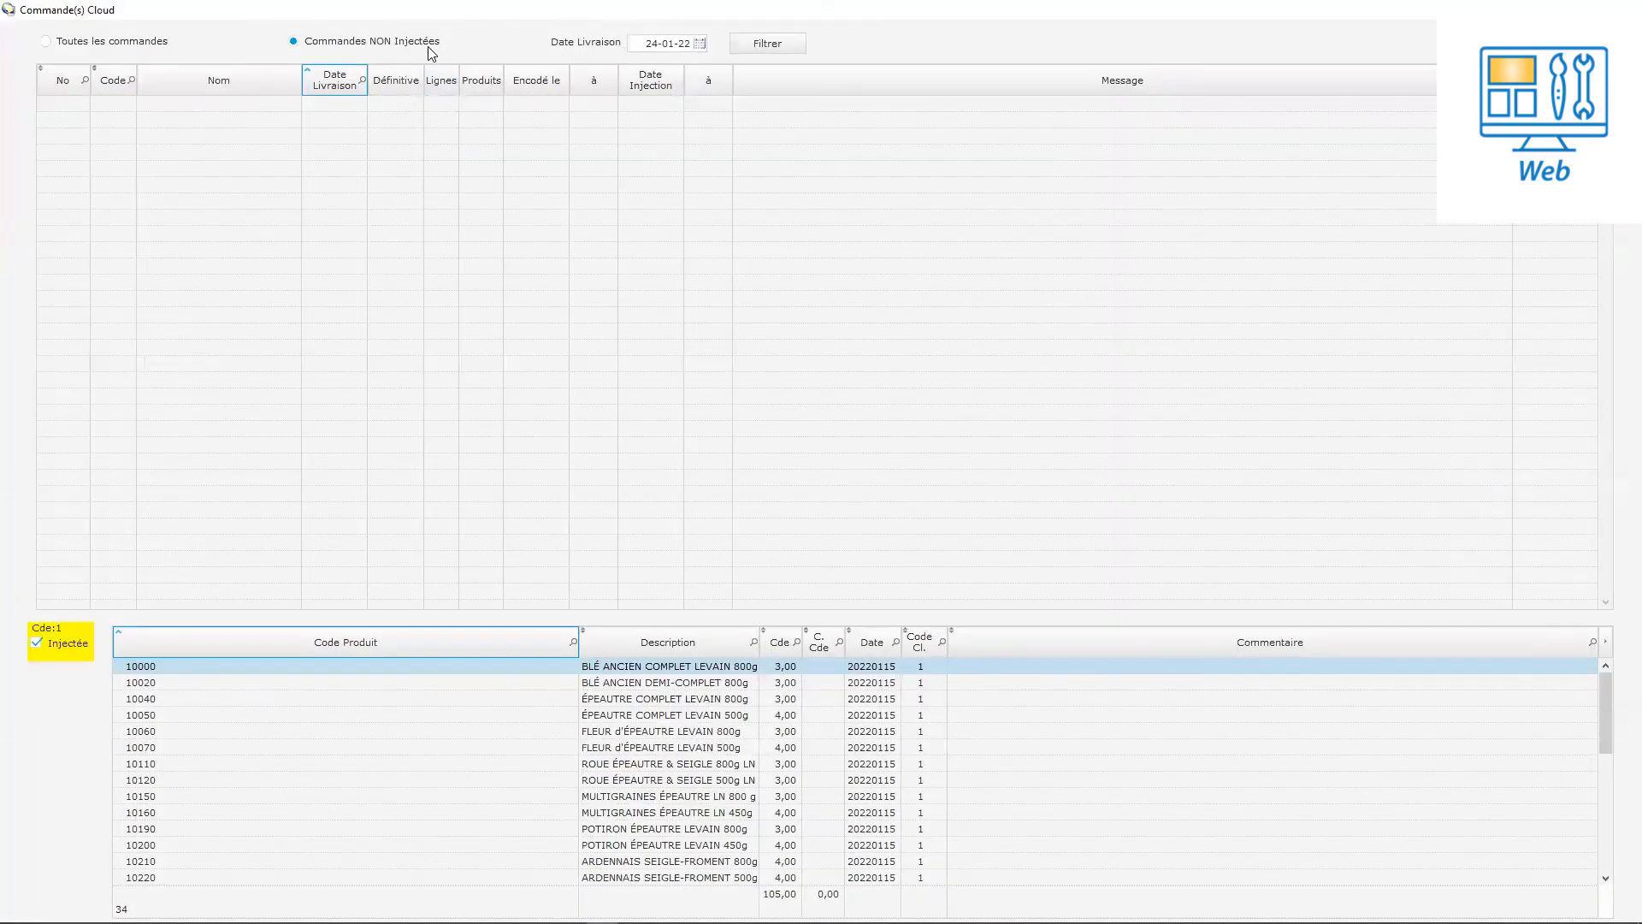
Show all cloud orders, check the 24-01-22 order's 37 lines, then switch to Aurore's order entry.
{"action": "left_click", "coordinate": [126, 50]}
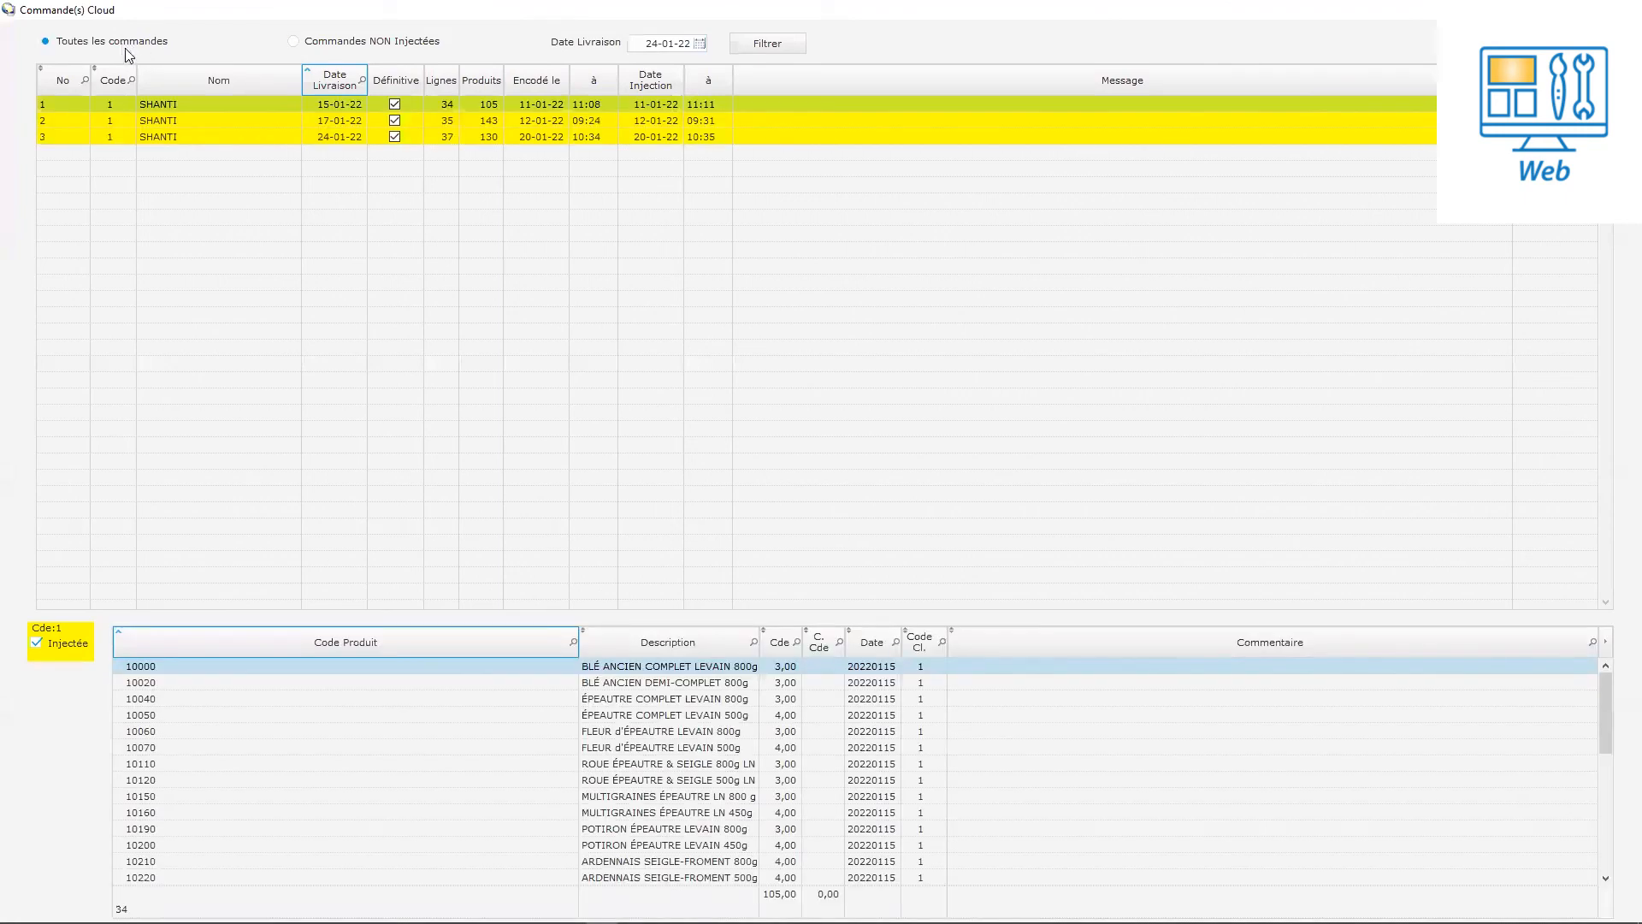
{"action": "left_click", "coordinate": [321, 137]}
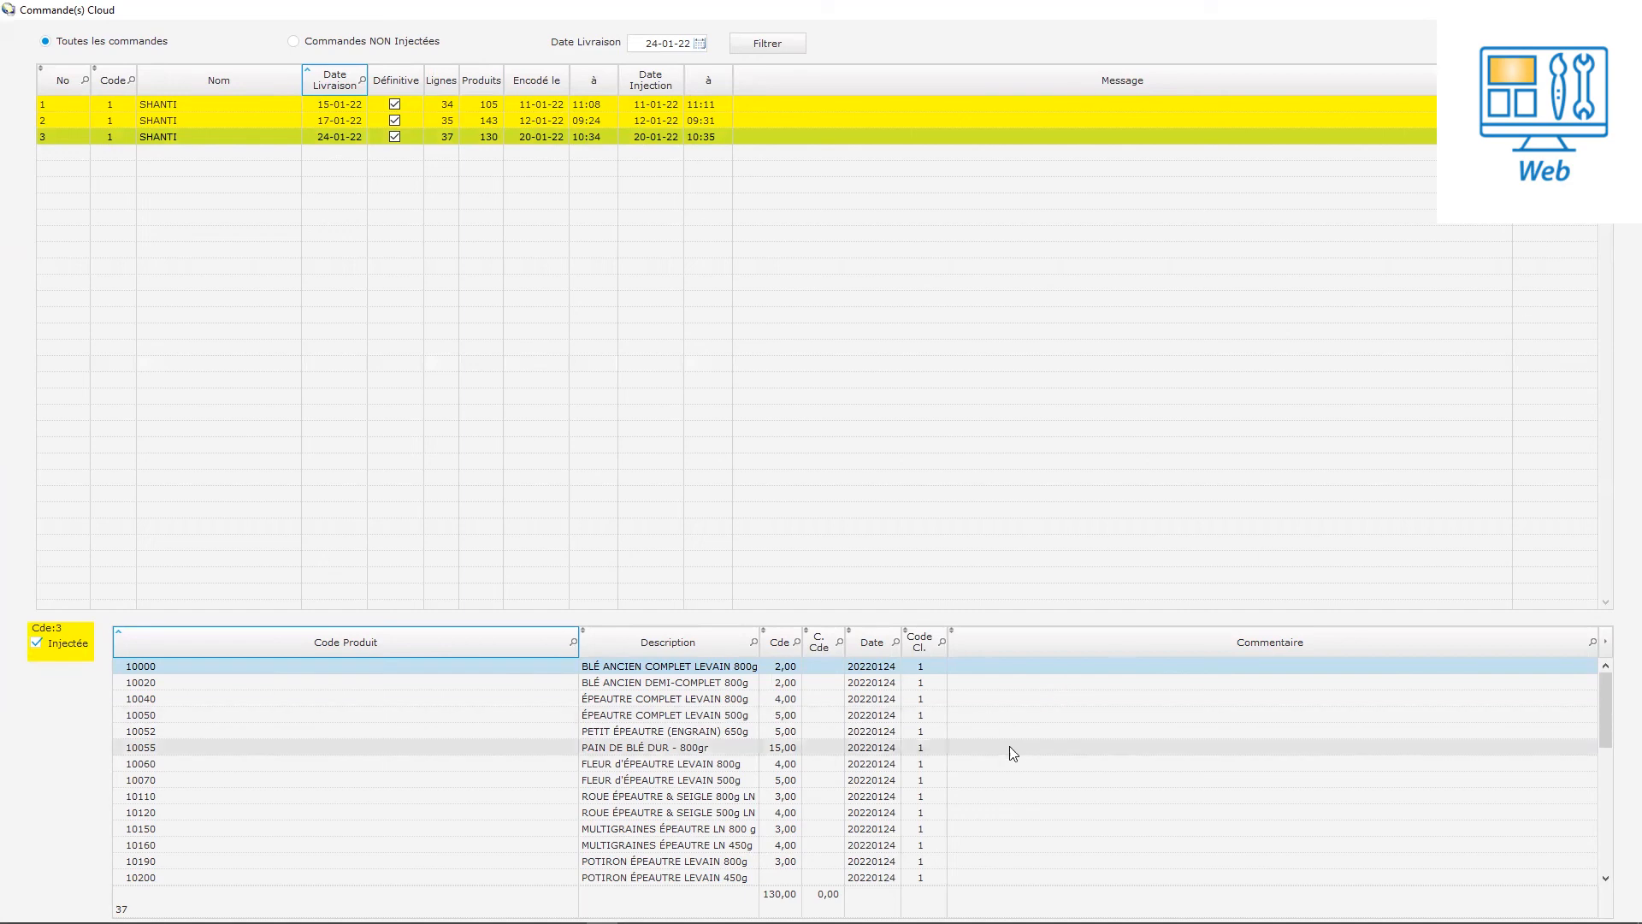
{"action": "scroll", "coordinate": [1603, 730], "scroll_direction": "down", "scroll_amount": 1}
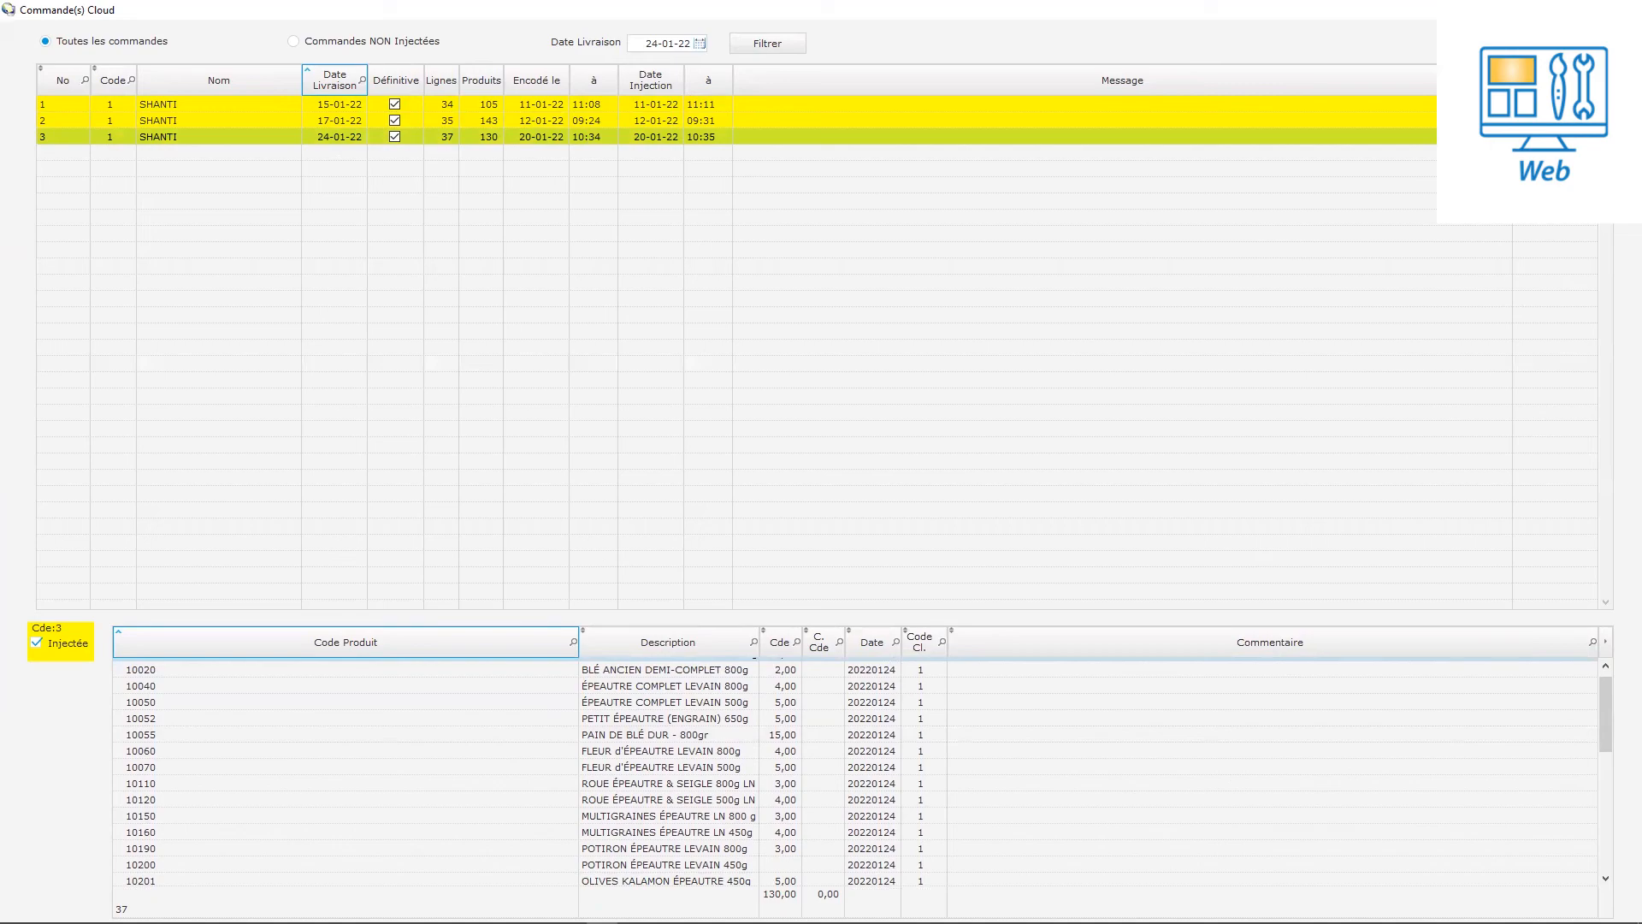
{"action": "left_click", "coordinate": [571, 922]}
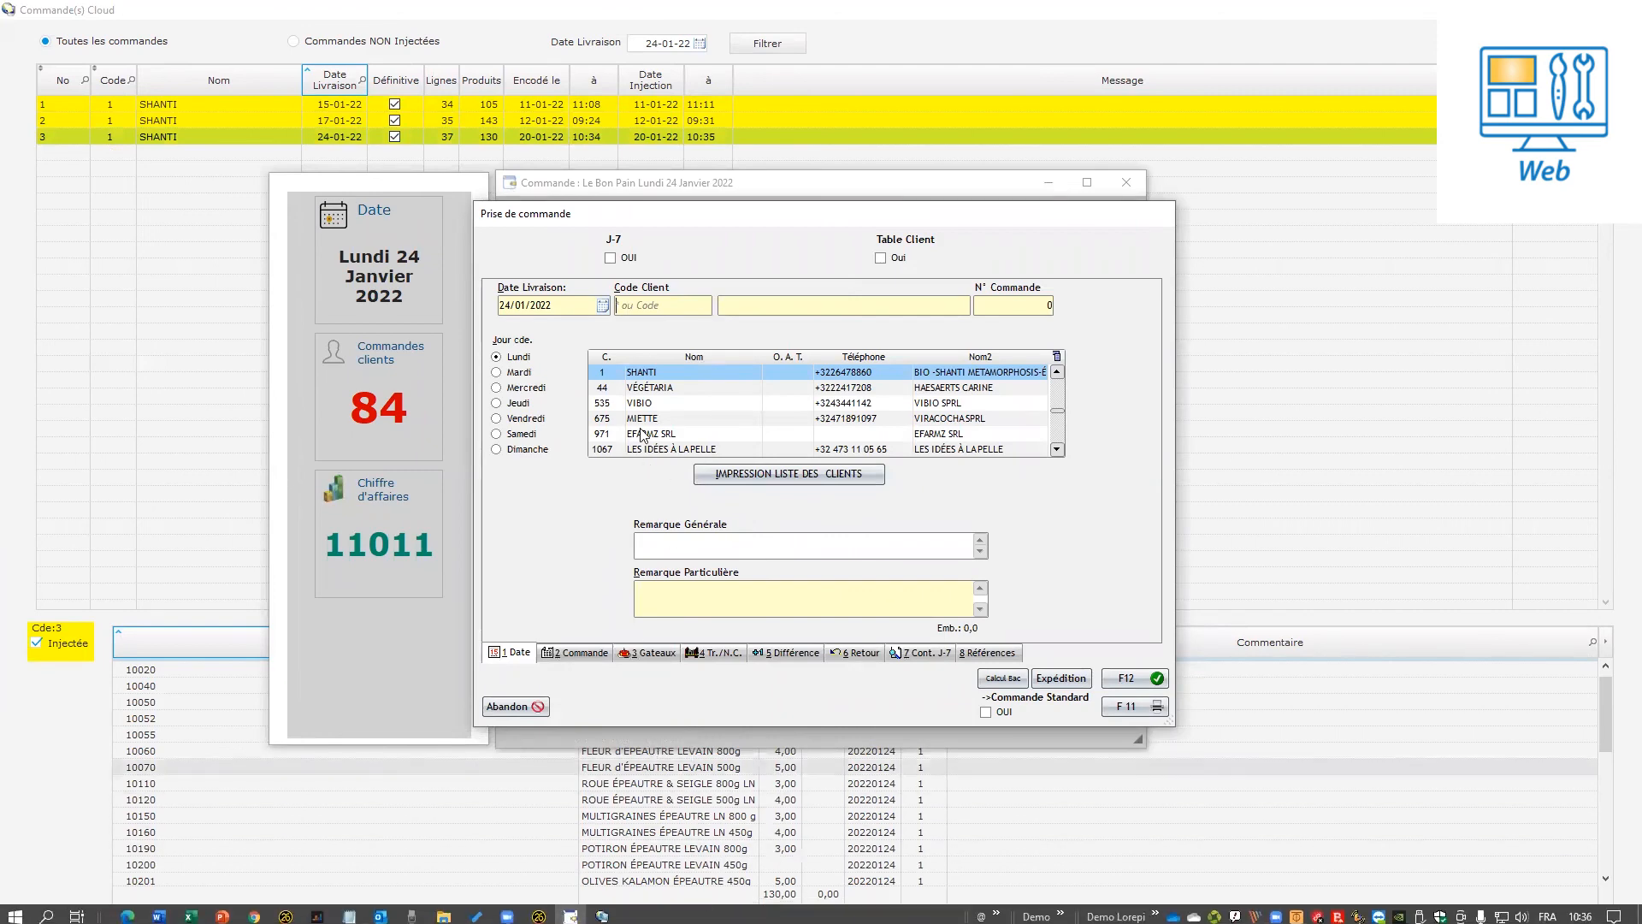
Load the customer's existing 24/01/2022 order for modification and scroll its lines to 15 PAIN DE BLÉ DUR - 800gr.
{"action": "left_click", "coordinate": [663, 377]}
{"action": "double_click", "coordinate": [663, 376]}
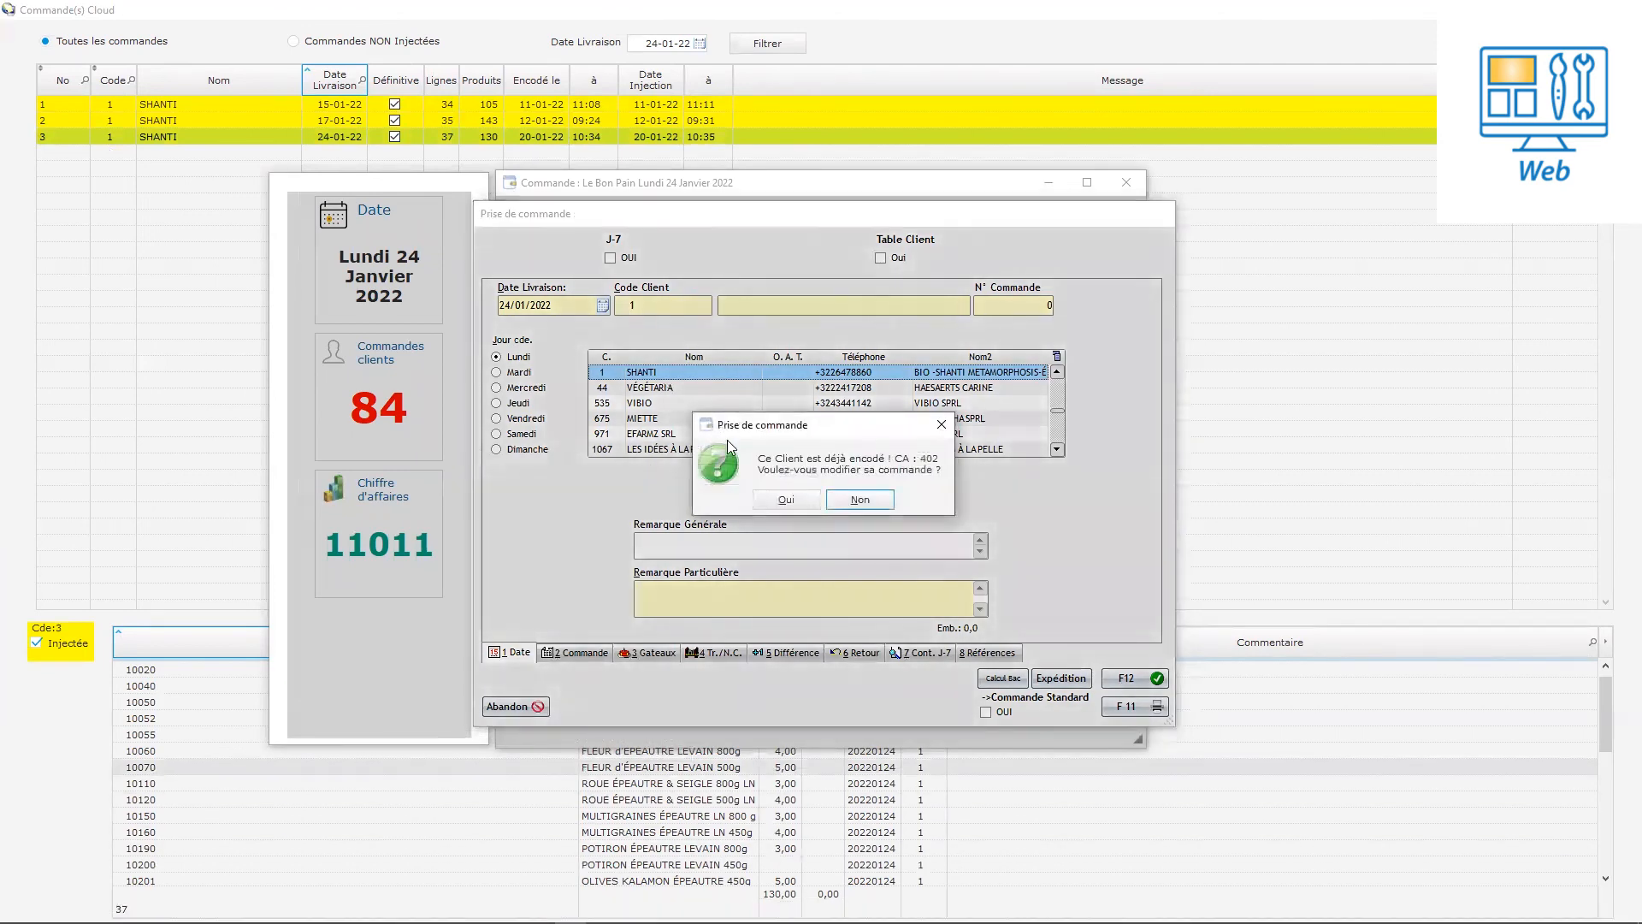
{"action": "left_click", "coordinate": [795, 498]}
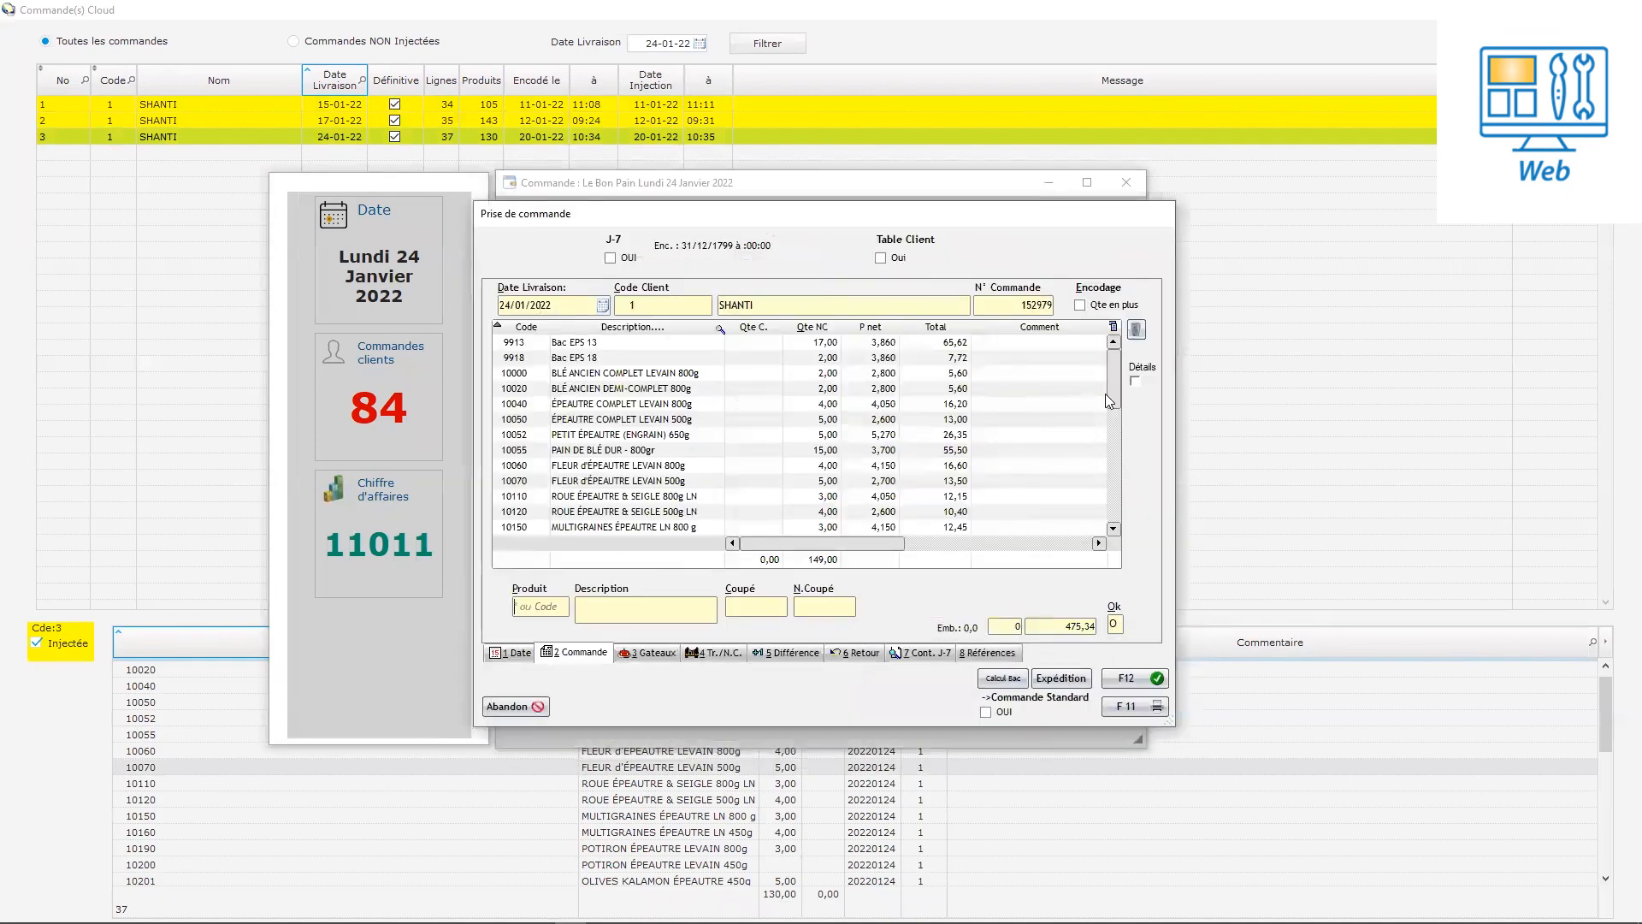
{"action": "mouse_move", "coordinate": [1114, 400]}
{"action": "left_mouse_down"}
{"action": "mouse_move", "coordinate": [1098, 520]}
{"action": "mouse_move", "coordinate": [1110, 370]}
{"action": "left_mouse_up"}
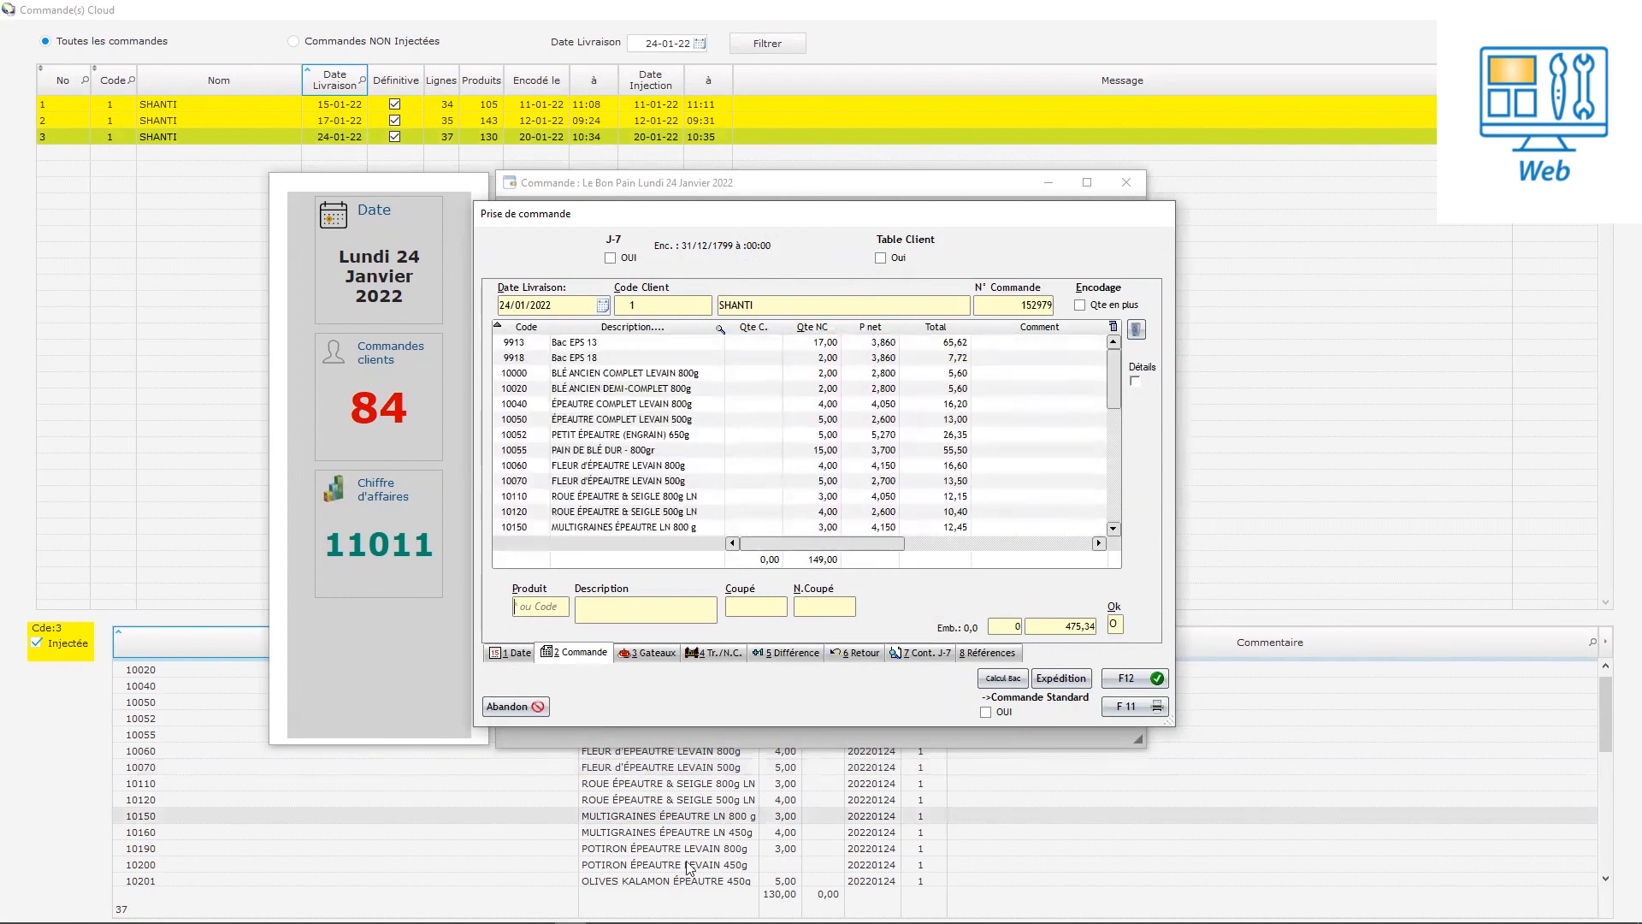